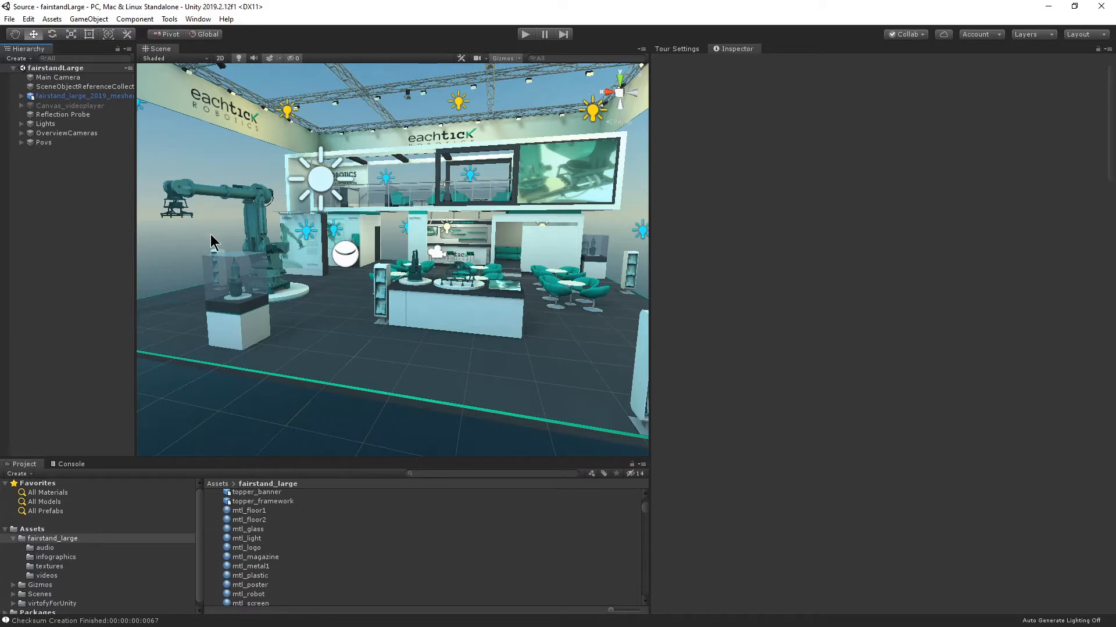
# Create a Virtofy material configuration for the scene and dock its window beside Tour Settings and the Inspector
pyautogui.click(169, 19)
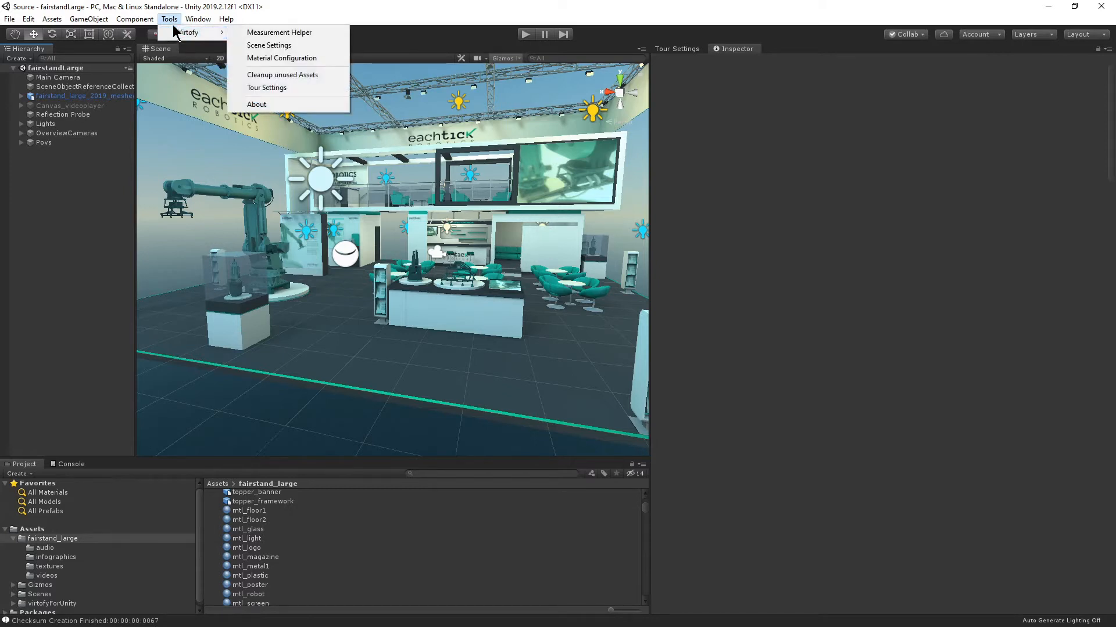
pyautogui.moveTo(199, 34)
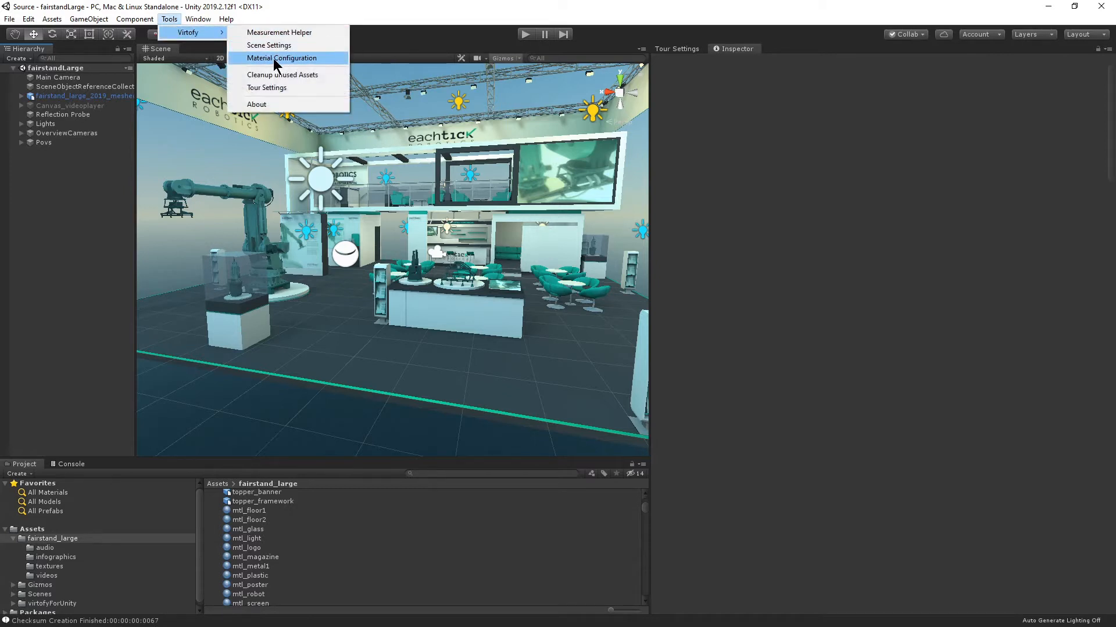
pyautogui.click(294, 59)
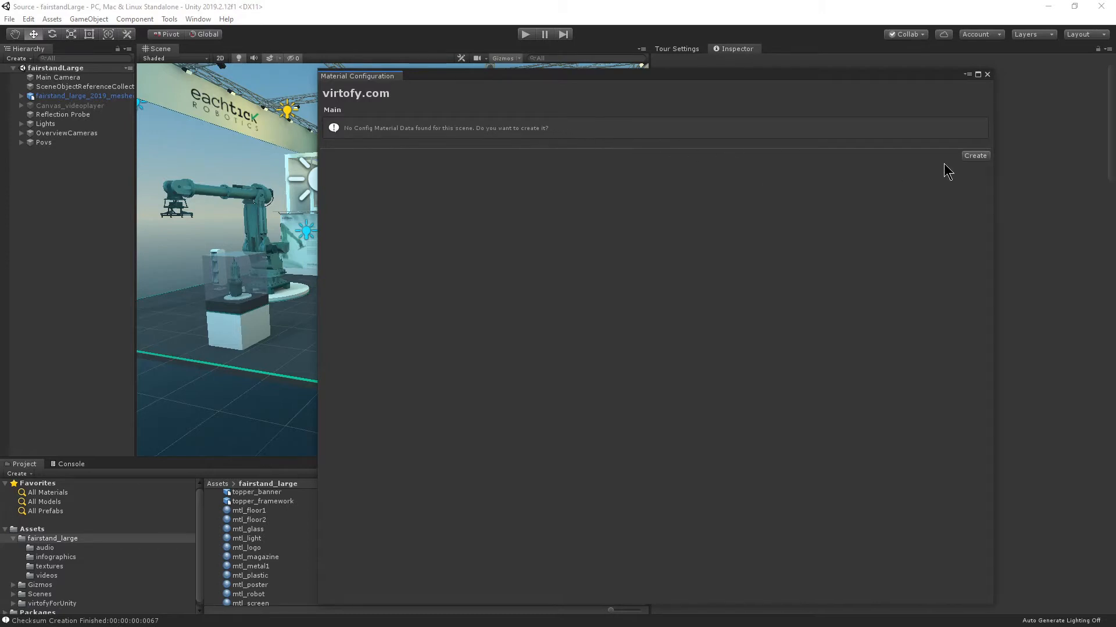
pyautogui.click(973, 157)
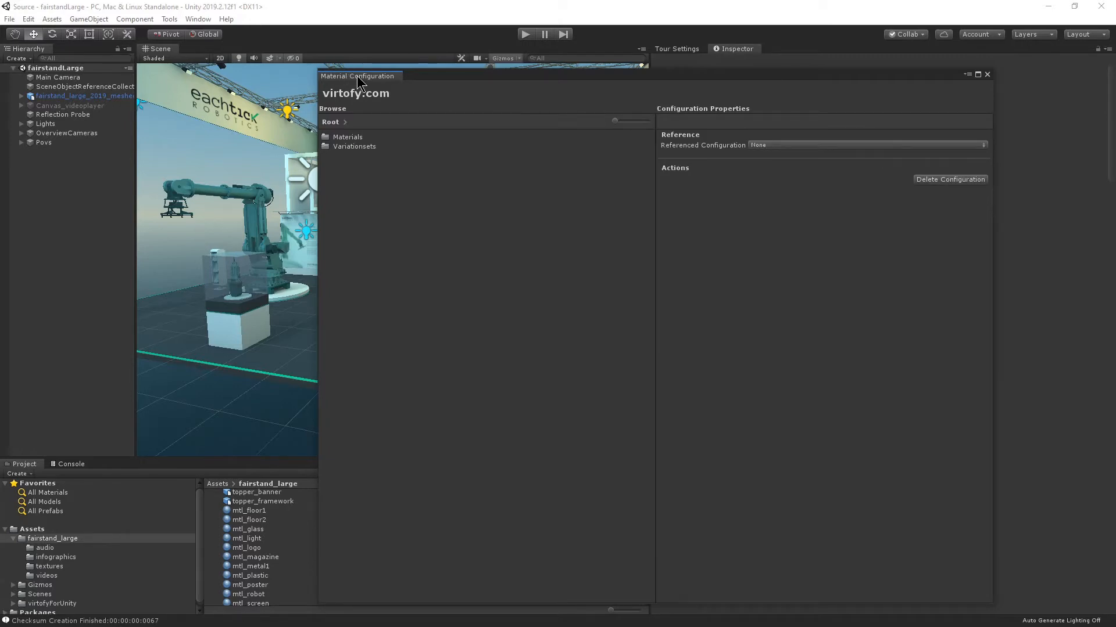
pyautogui.moveTo(351, 78); pyautogui.dragTo(747, 76)
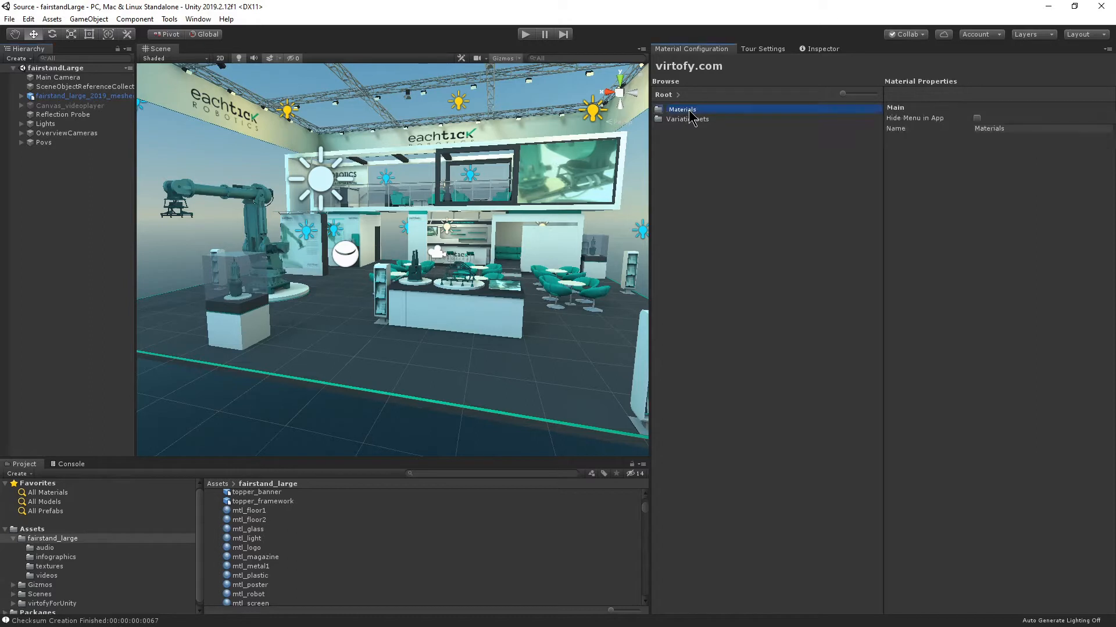
# Add a new variation named red to the mtl_floor1 material in the material configuration
pyautogui.doubleClick(688, 111)
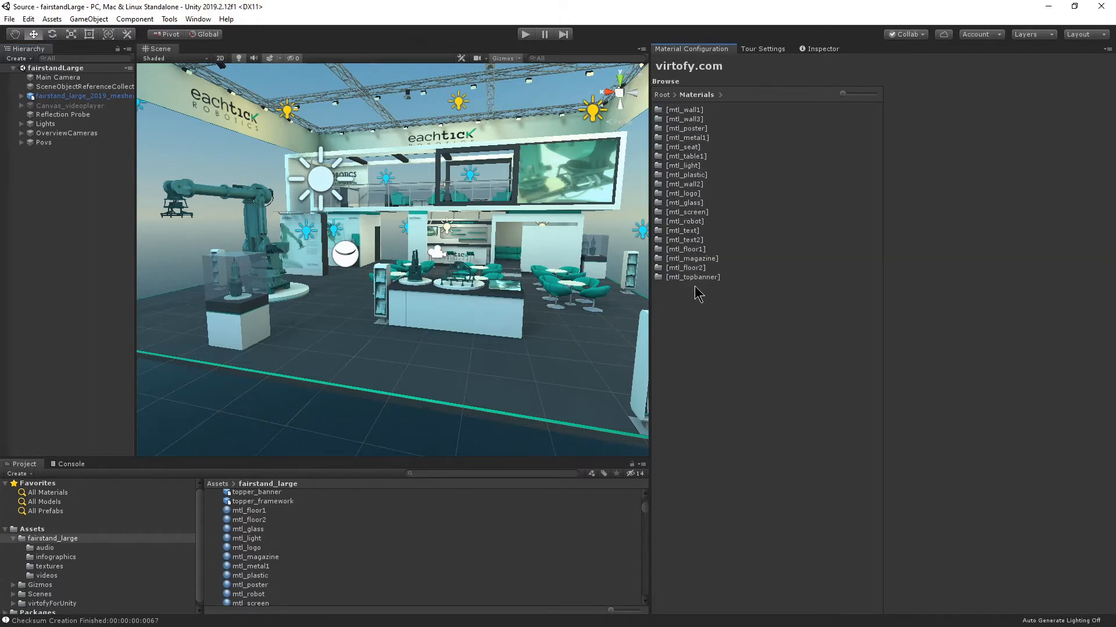
pyautogui.click(698, 250)
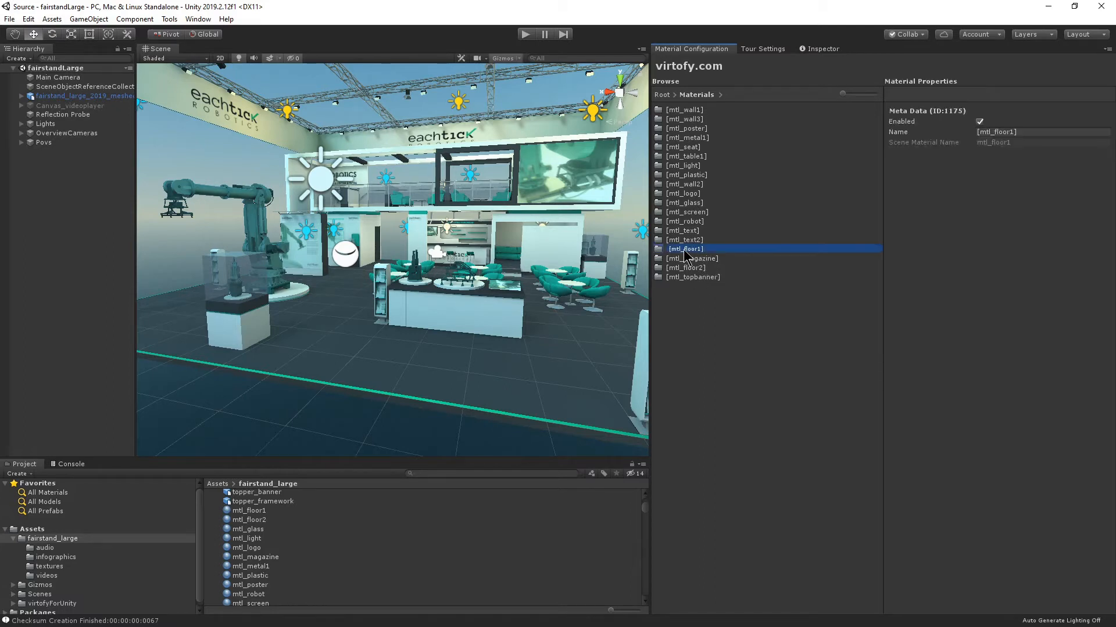
pyautogui.doubleClick(688, 249)
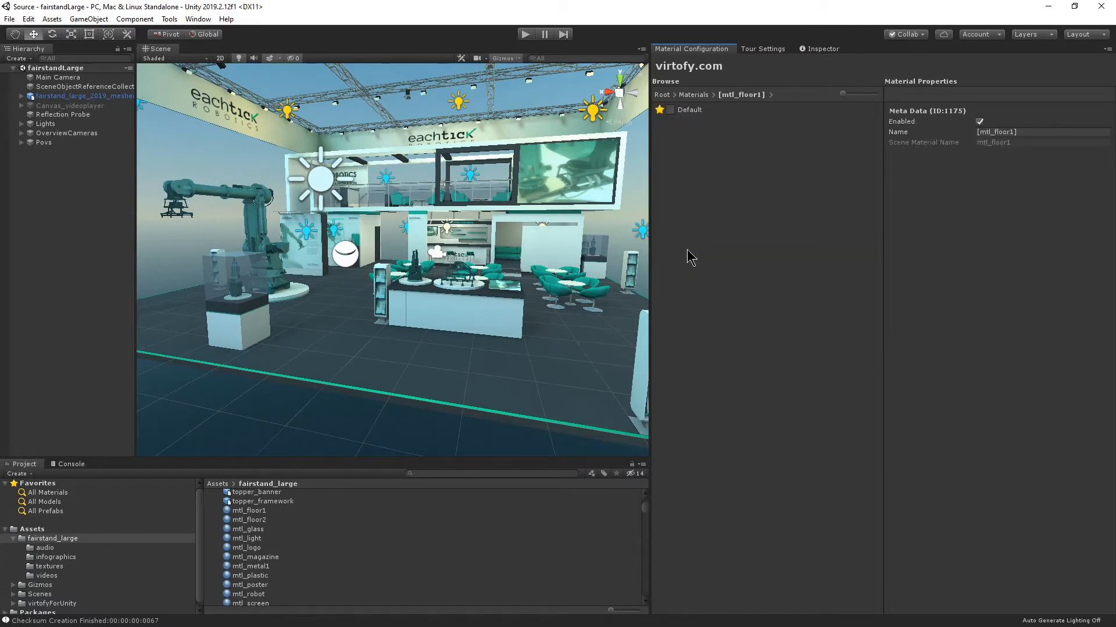
pyautogui.click(697, 111)
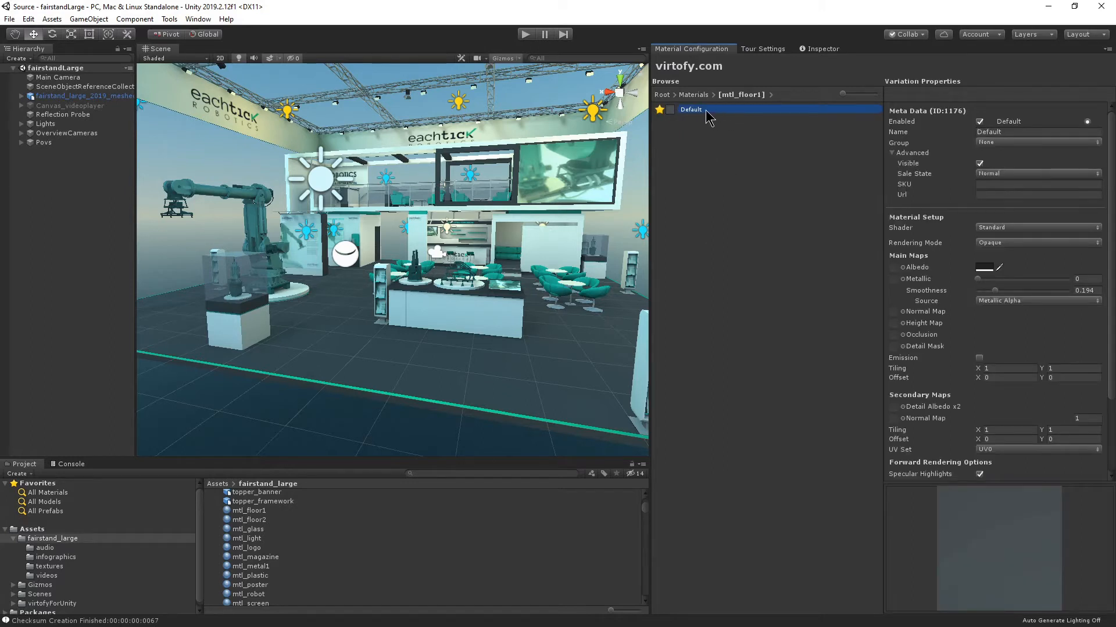
pyautogui.click(706, 130)
pyautogui.rightClick(698, 130)
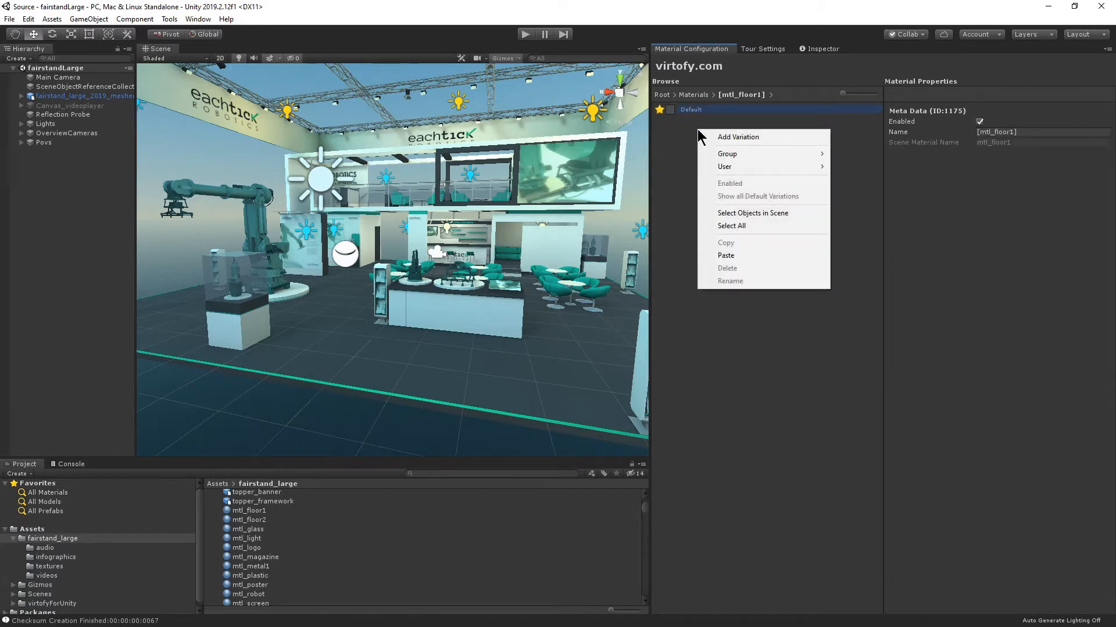
pyautogui.click(743, 137)
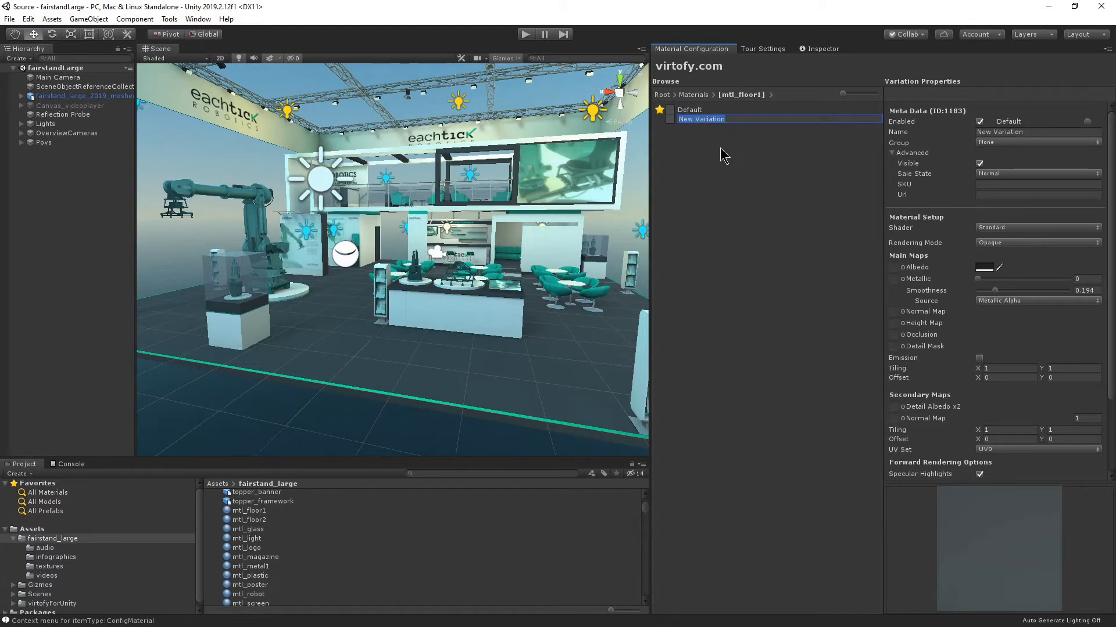
pyautogui.write('ted')
pyautogui.press('Return')
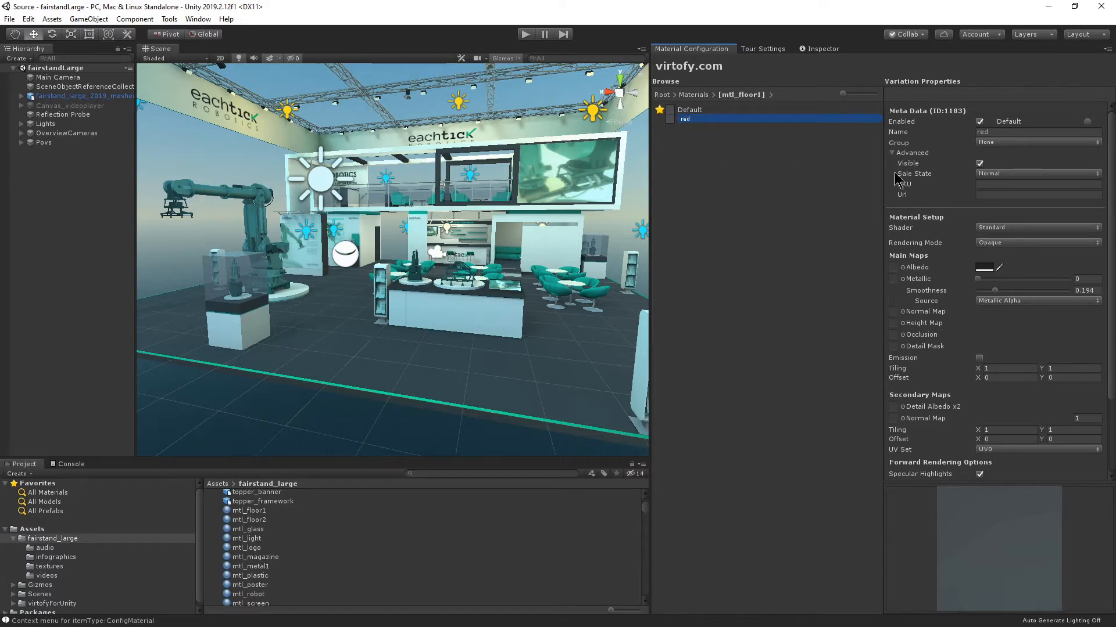
# Set the red variation's albedo colour to FF0000, metallic to 0.474 and smoothness to 0.925
pyautogui.click(985, 267)
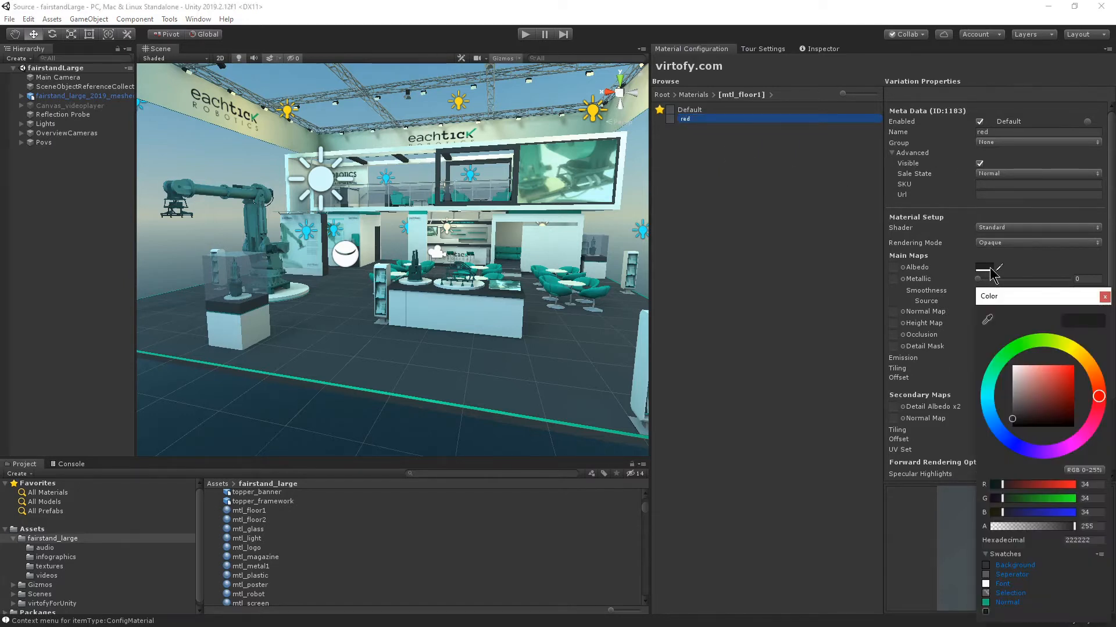
pyautogui.click(1069, 375)
pyautogui.moveTo(1070, 375); pyautogui.dragTo(1073, 365)
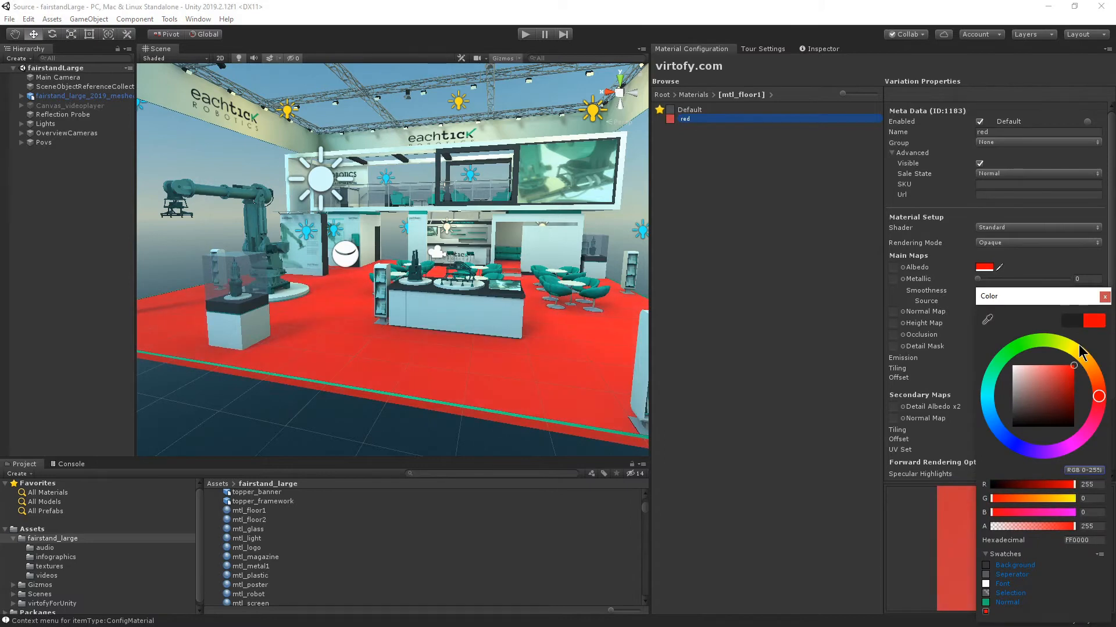
pyautogui.click(1105, 297)
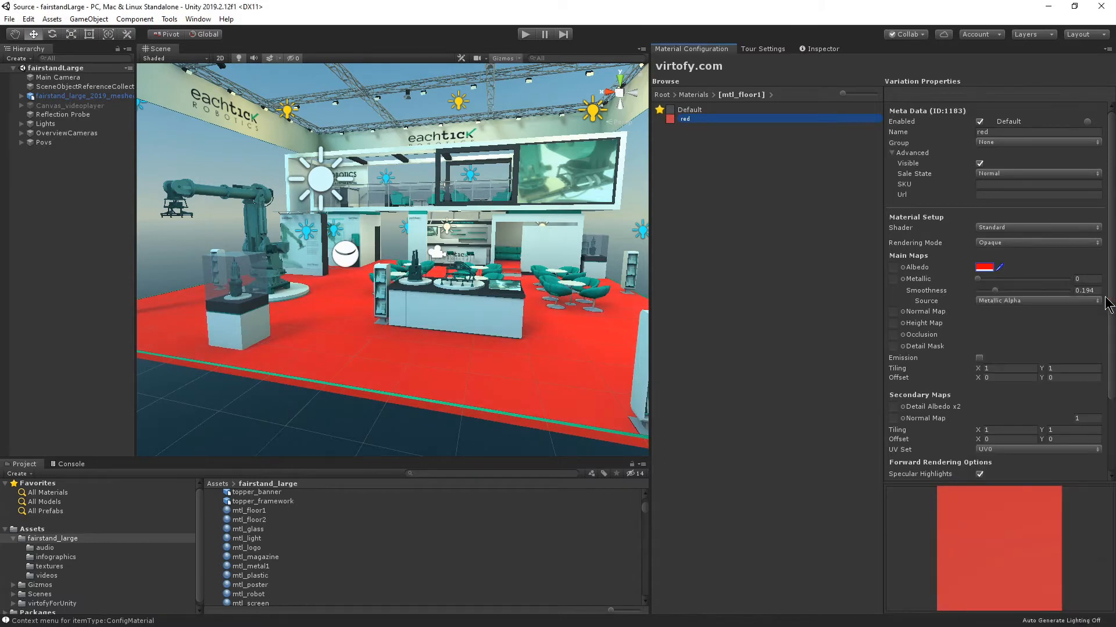
pyautogui.moveTo(979, 280); pyautogui.dragTo(1066, 293)
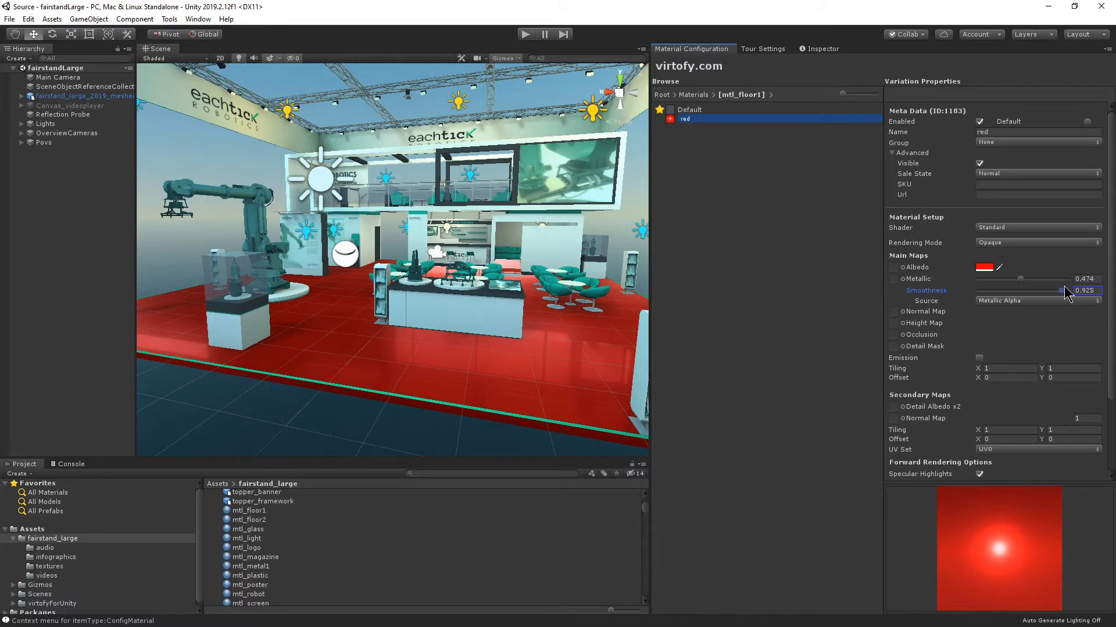
pyautogui.click(793, 231)
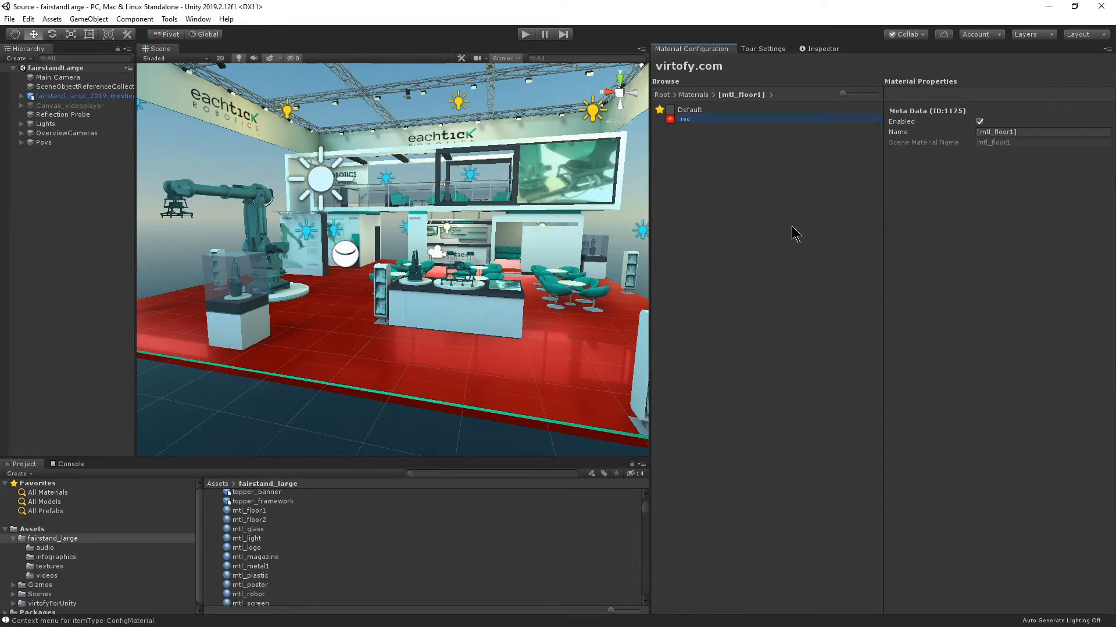
# Duplicate the red variation of mtl_floor1 and rename the copy to stone
pyautogui.click(705, 118)
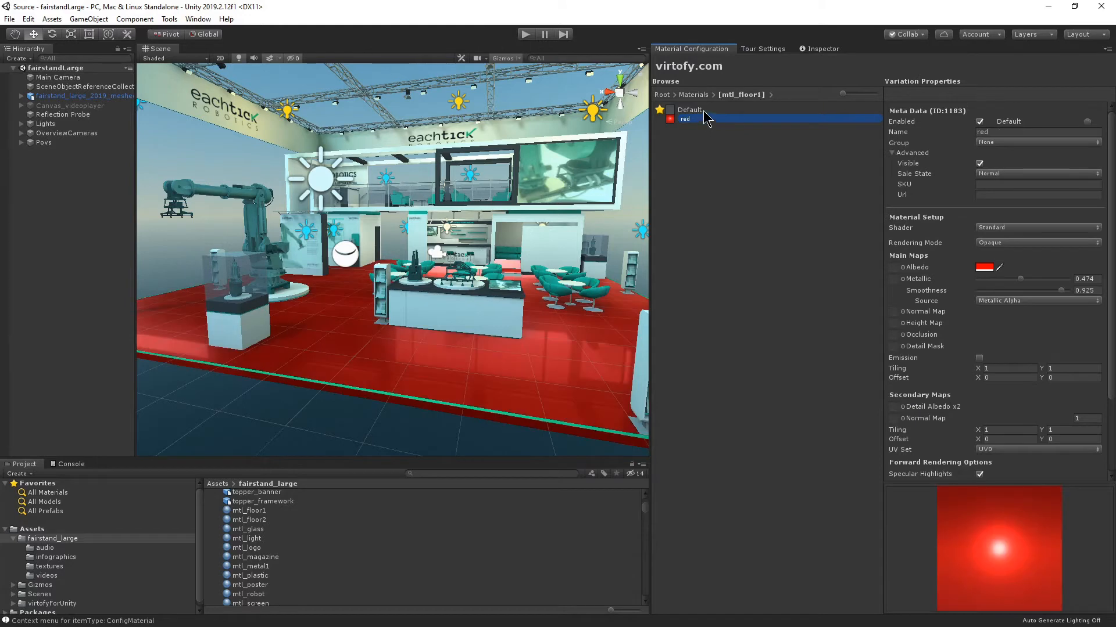
pyautogui.click(705, 110)
pyautogui.click(705, 118)
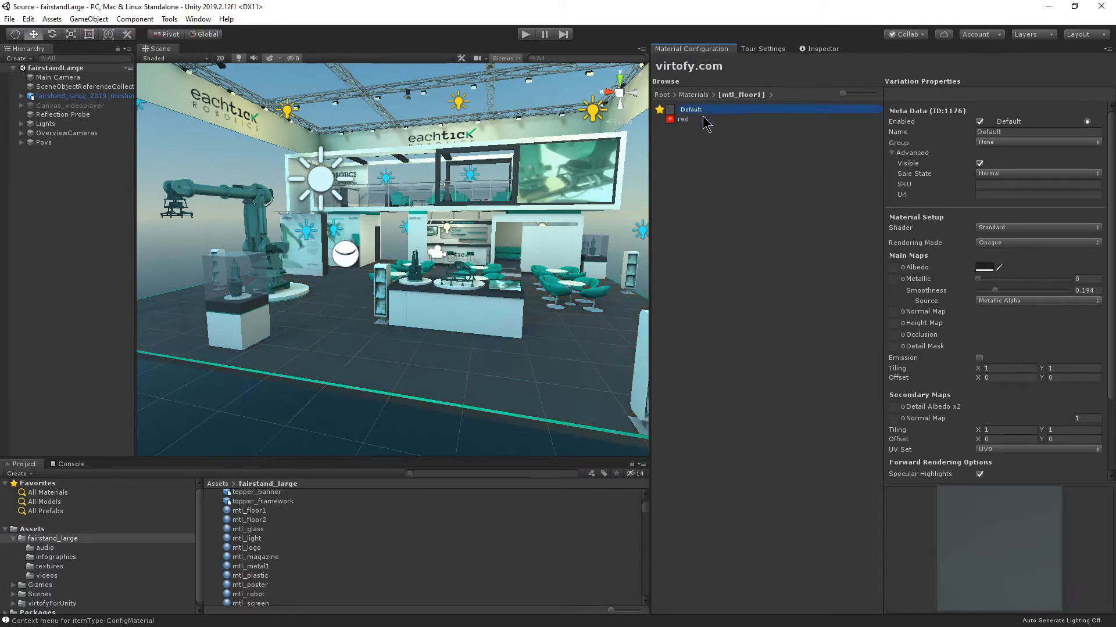
pyautogui.click(702, 112)
pyautogui.click(700, 120)
pyautogui.rightClick(691, 119)
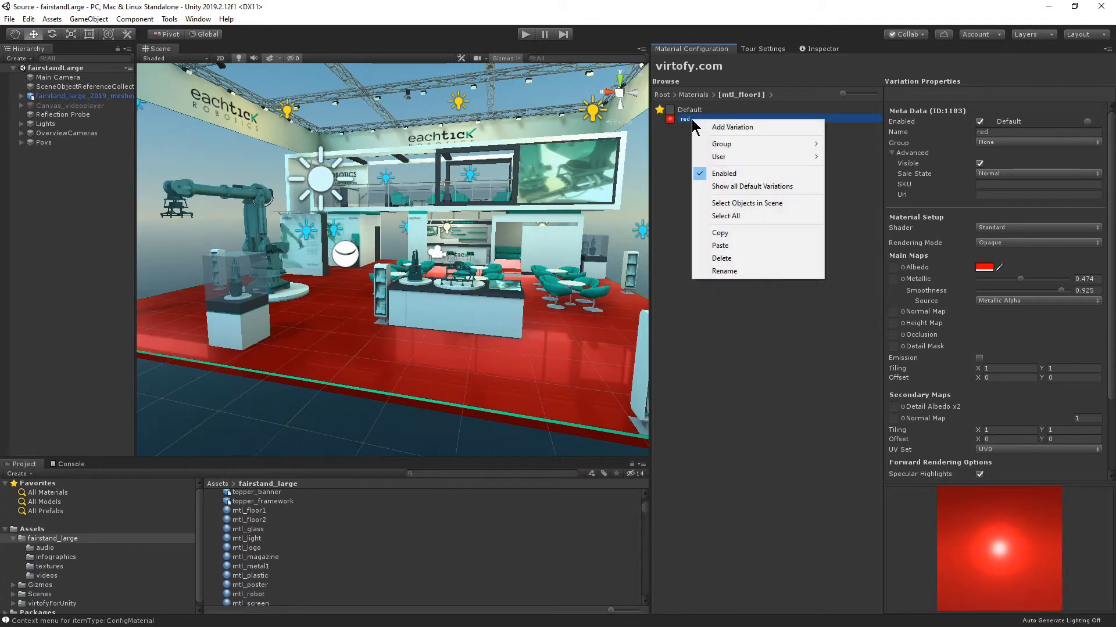
pyautogui.click(737, 233)
pyautogui.rightClick(712, 177)
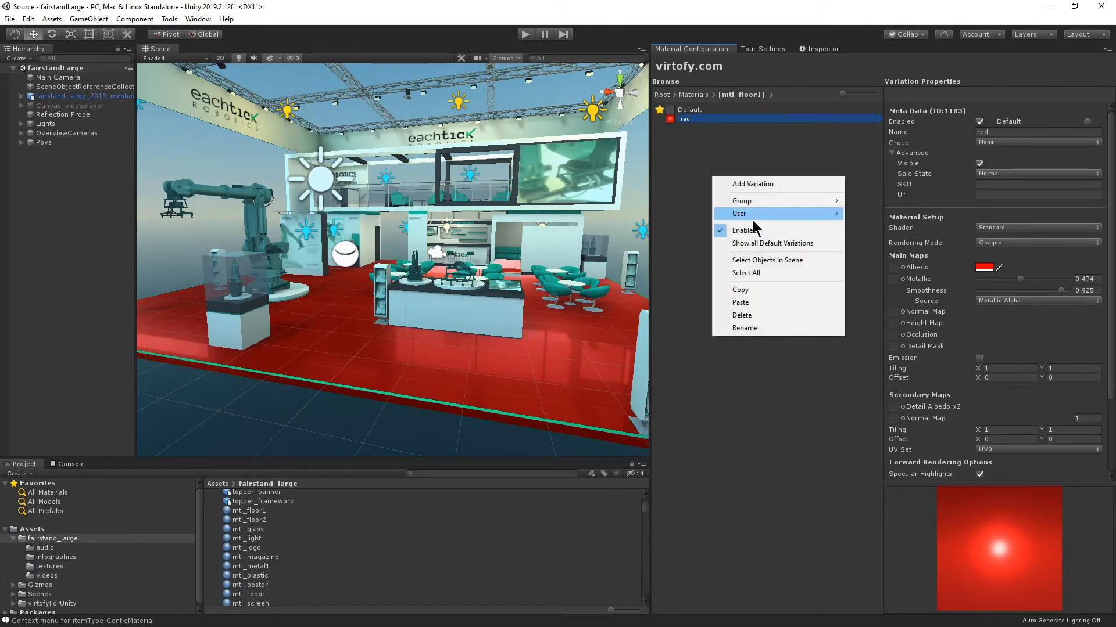
pyautogui.click(749, 301)
pyautogui.click(704, 148)
pyautogui.click(694, 131)
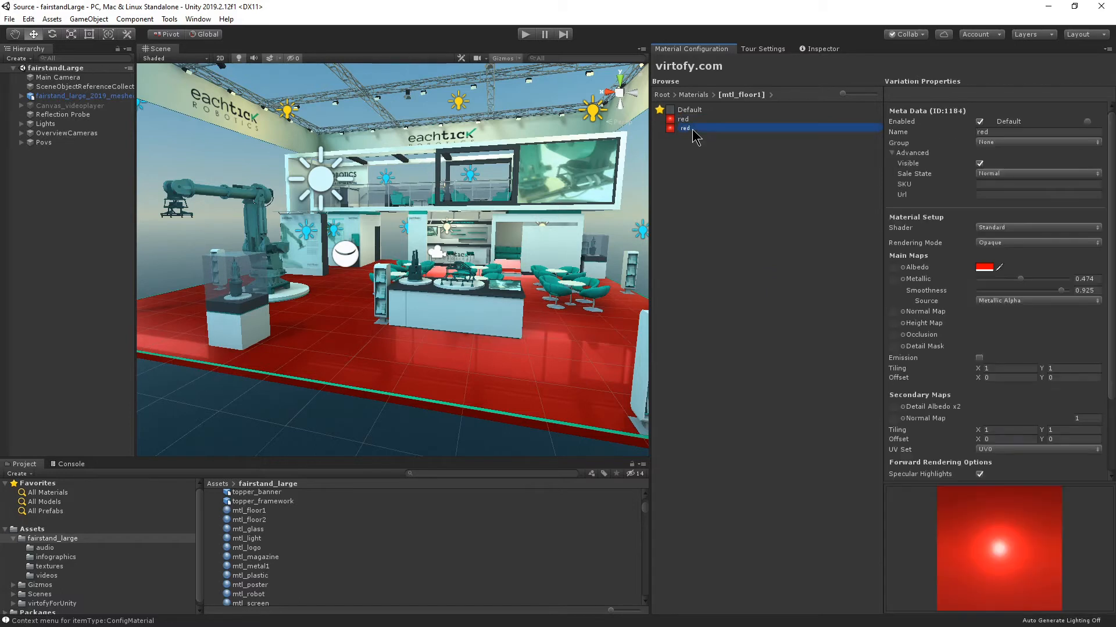
pyautogui.click(991, 133)
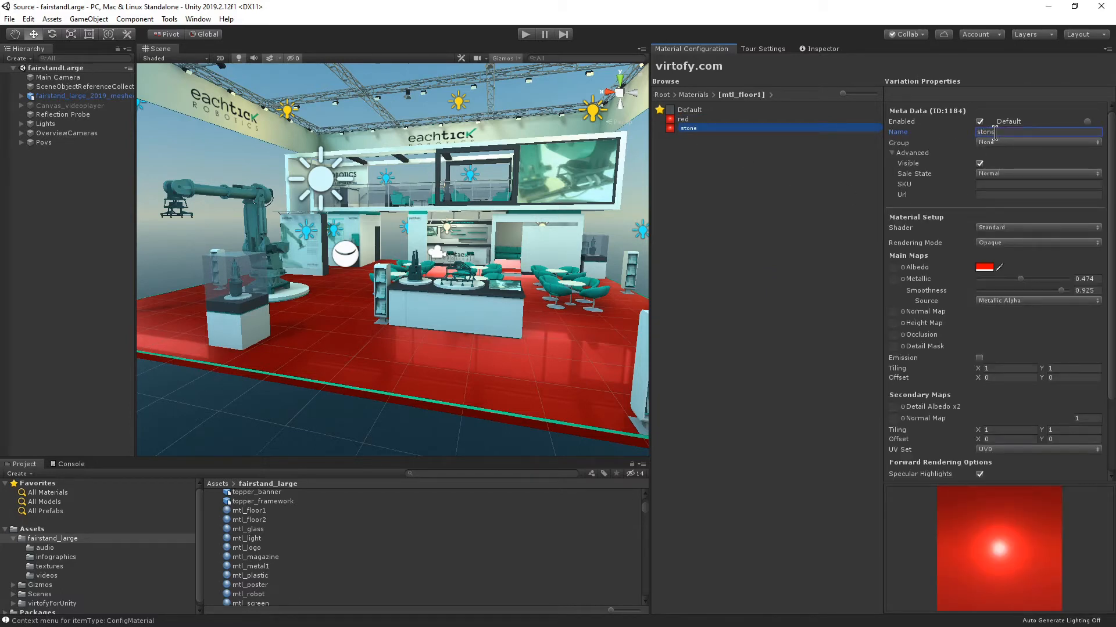
# Assign the Floor_stone texture to the stone variation's albedo and set its albedo colour to white, FFFFFF
pyautogui.click(903, 268)
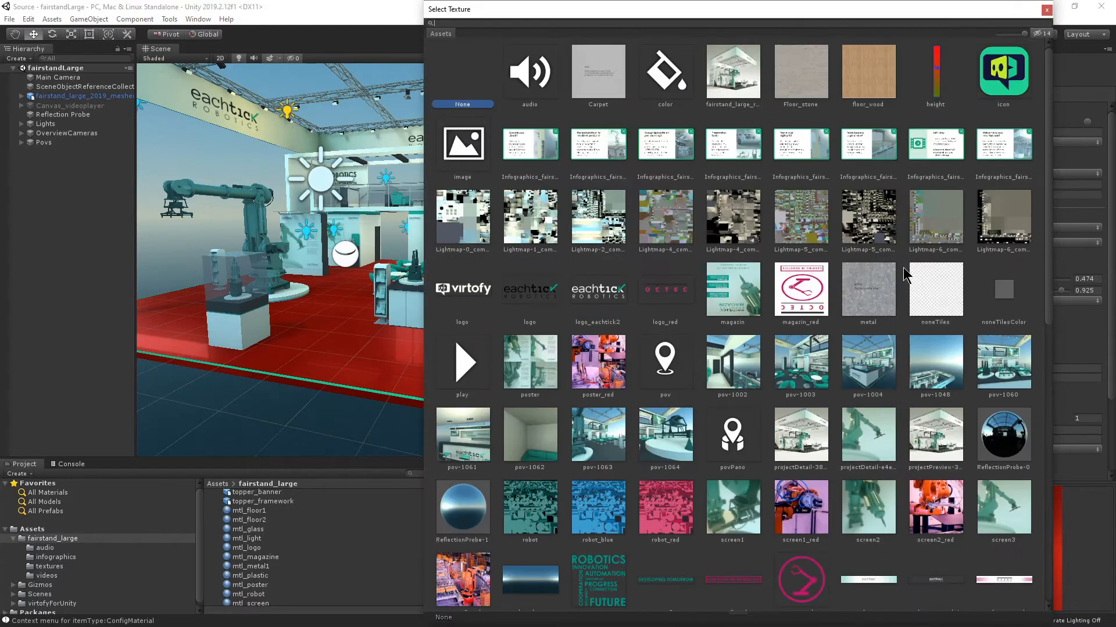
pyautogui.write('sto')
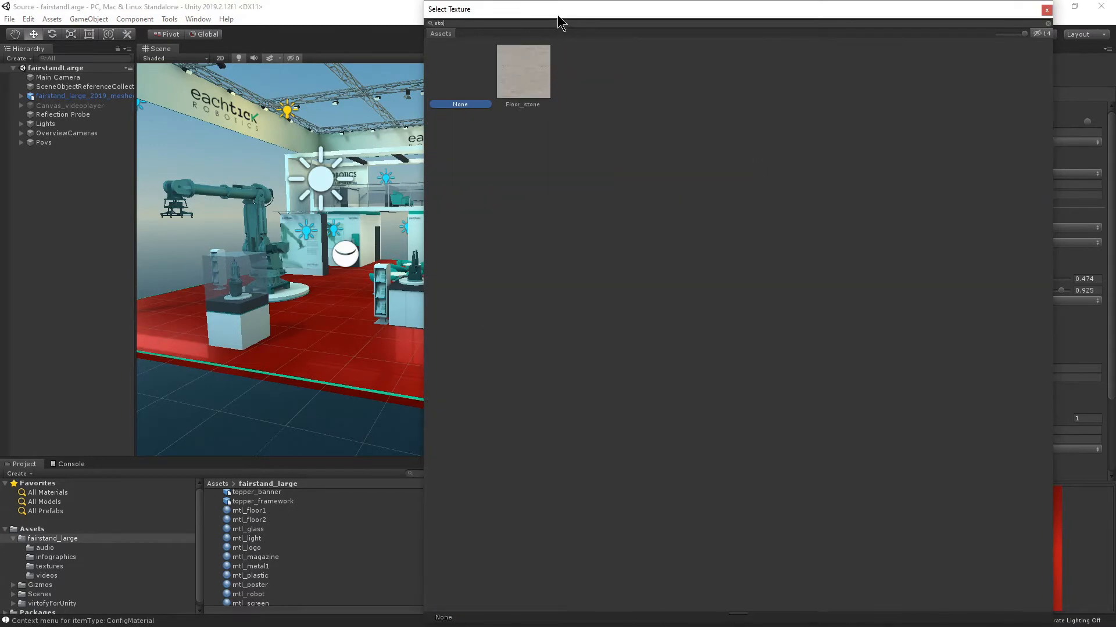
pyautogui.doubleClick(528, 70)
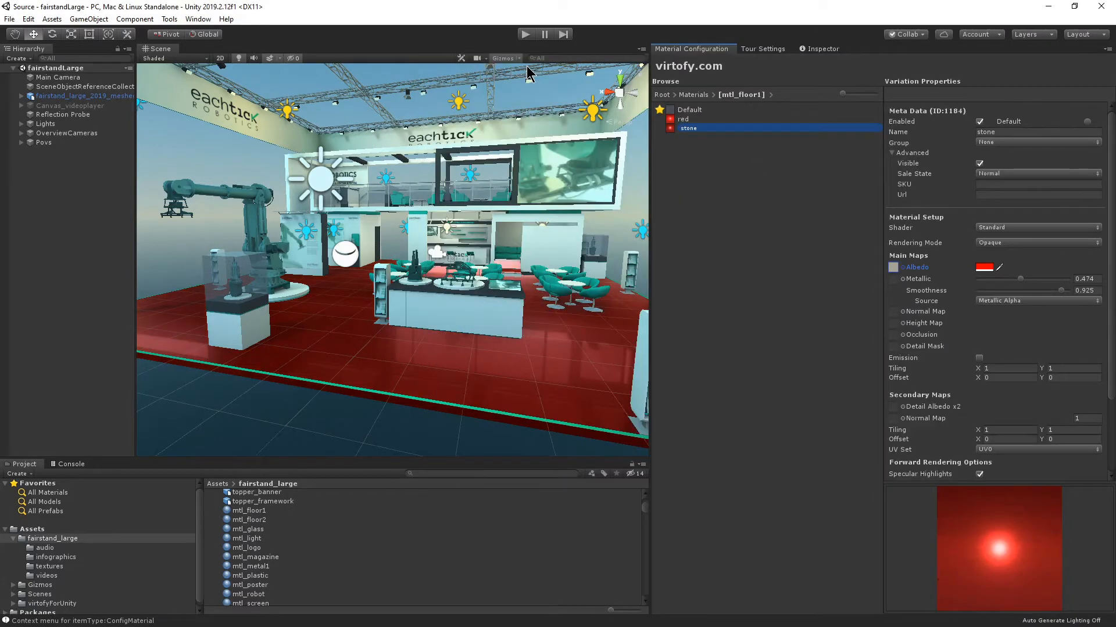
pyautogui.click(984, 267)
pyautogui.moveTo(1020, 374); pyautogui.dragTo(1012, 366)
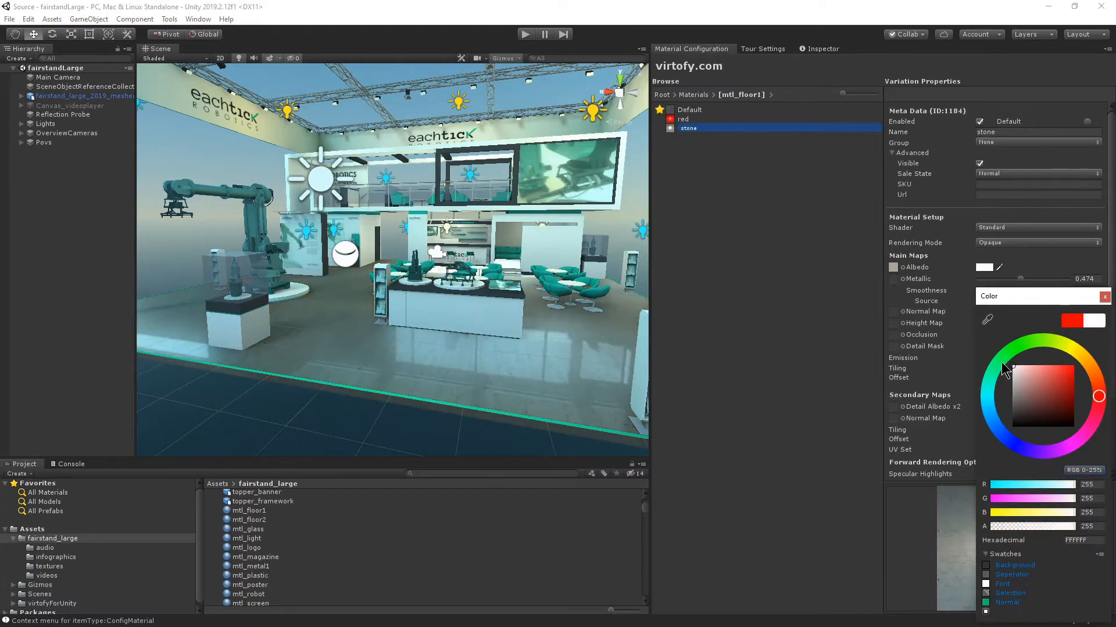
pyautogui.click(1104, 297)
# Set the stone variation's metallic to 0 and smoothness to 0.104, and compare it with the red variation on the floor
pyautogui.moveTo(1021, 279); pyautogui.dragTo(959, 291)
pyautogui.moveTo(1062, 290); pyautogui.dragTo(986, 302)
pyautogui.click(806, 251)
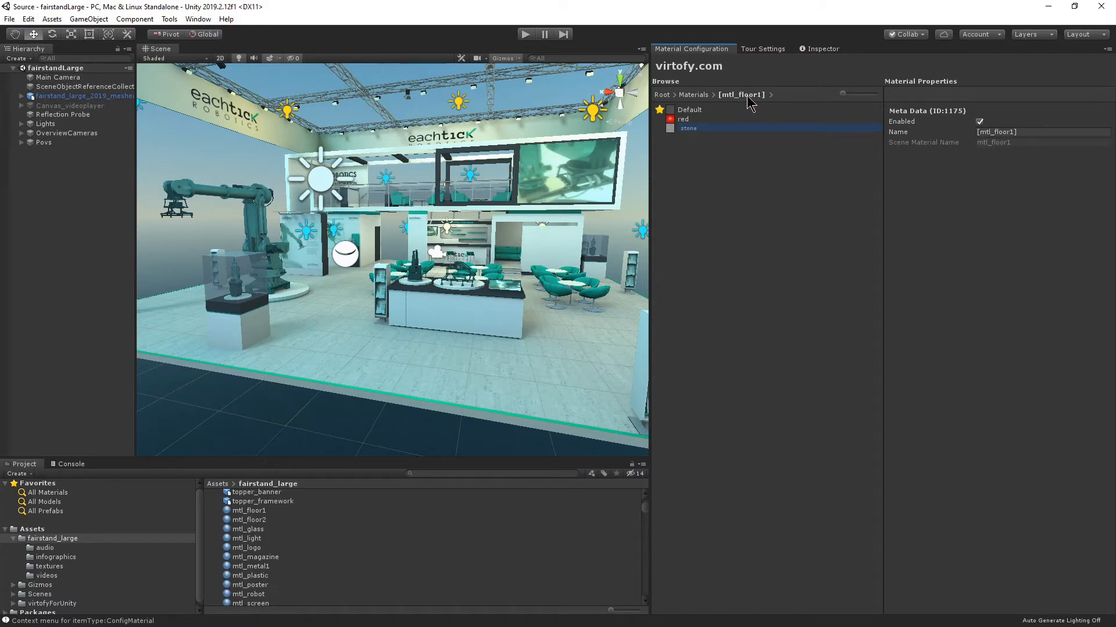
pyautogui.click(702, 119)
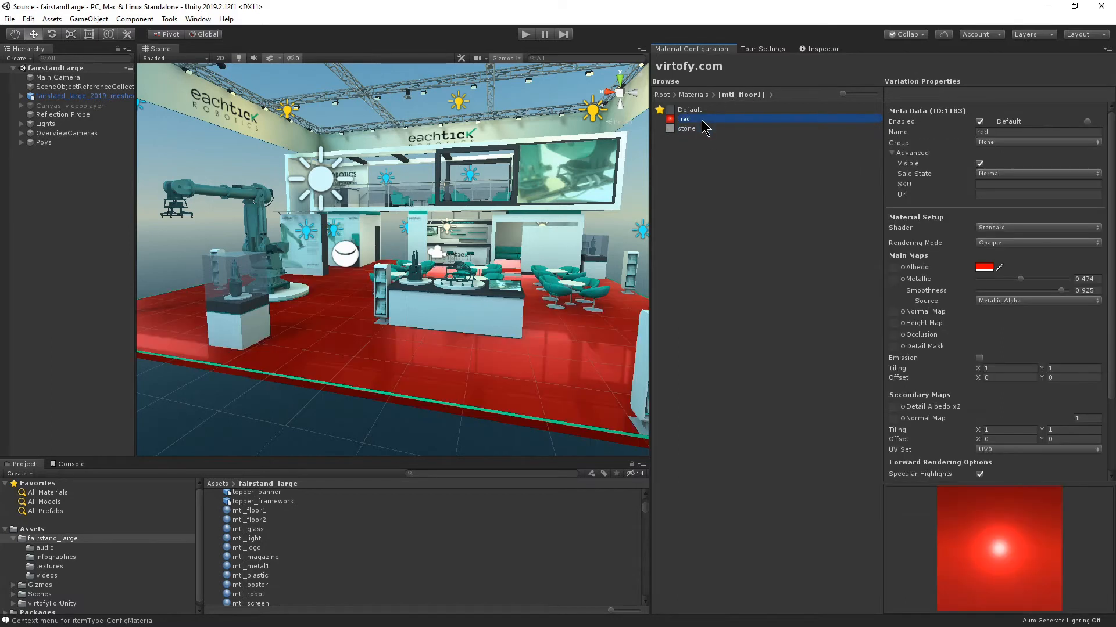
pyautogui.click(701, 129)
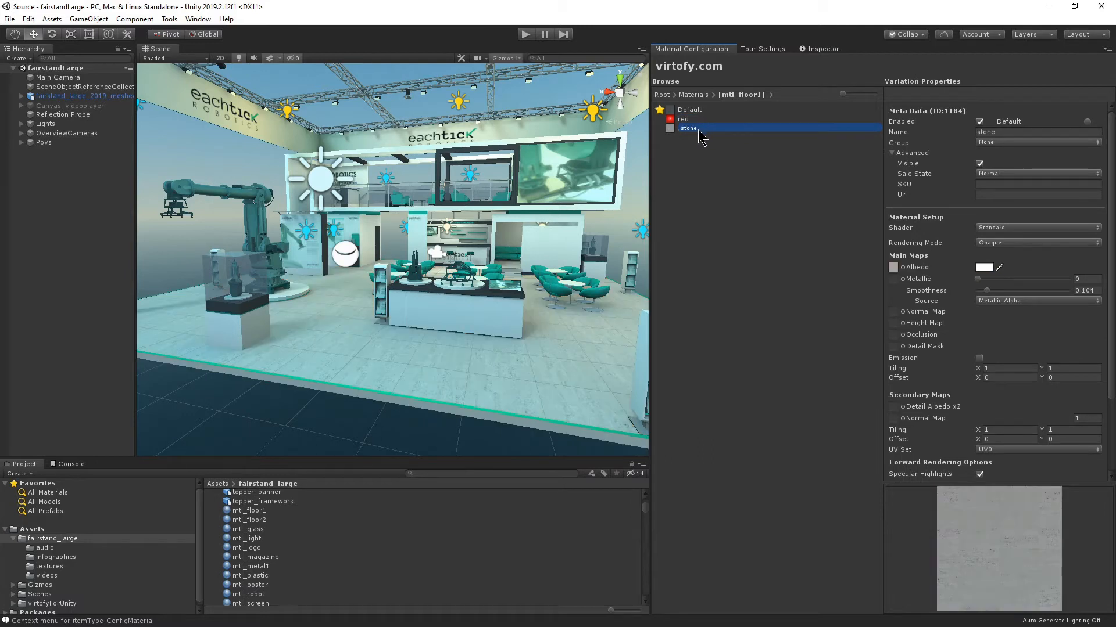
# Build and run the tour, and open the mtl_floor1 variations among the material actions in the virtofy app
pyautogui.click(758, 52)
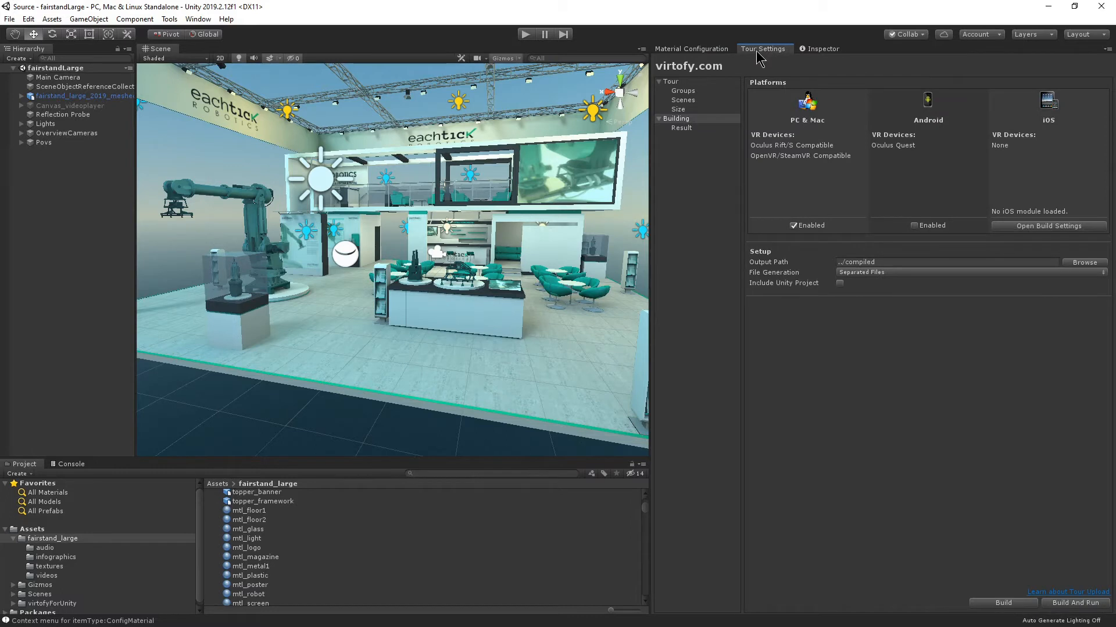
pyautogui.click(1081, 605)
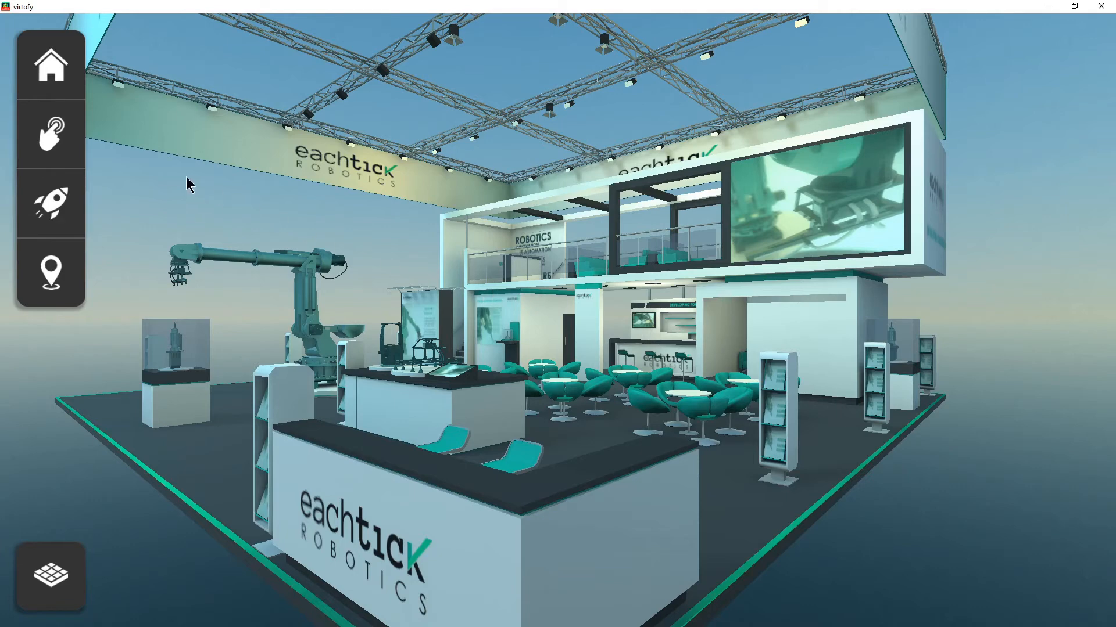
pyautogui.click(58, 143)
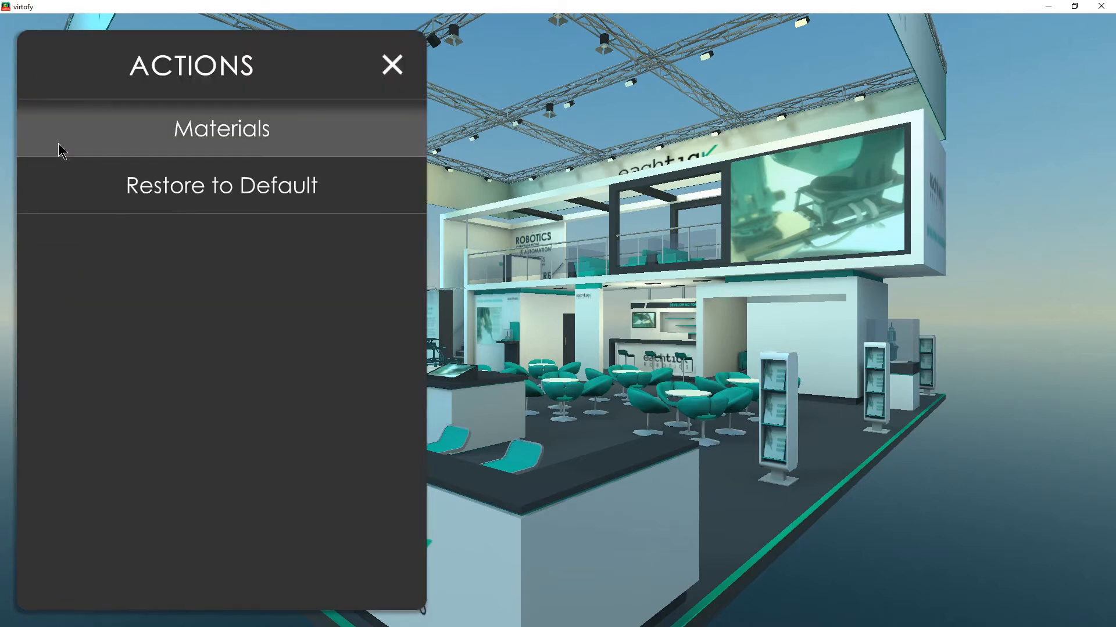
pyautogui.click(269, 138)
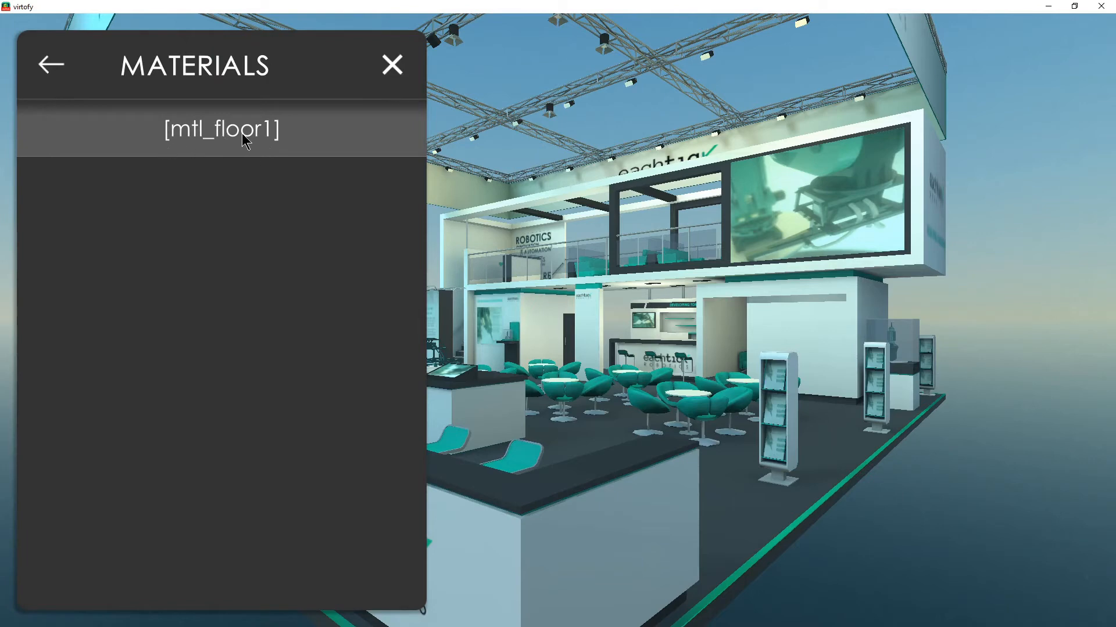
pyautogui.click(247, 142)
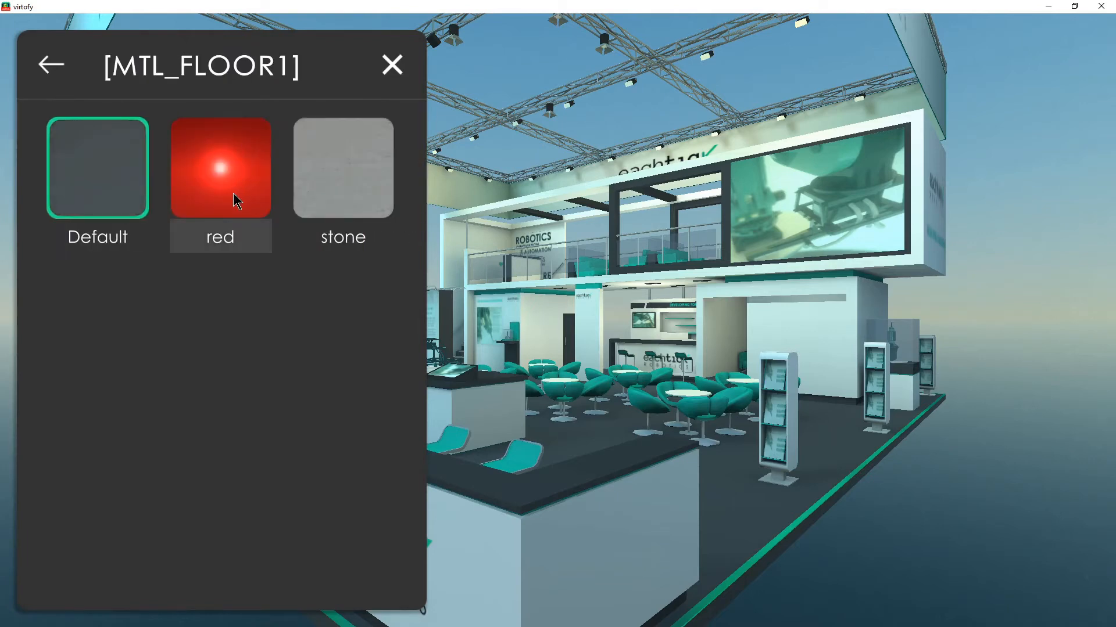
# Preview the Default, red and stone variations of mtl_floor1 in the tour, select red and close the variation list
pyautogui.click(237, 201)
pyautogui.click(364, 209)
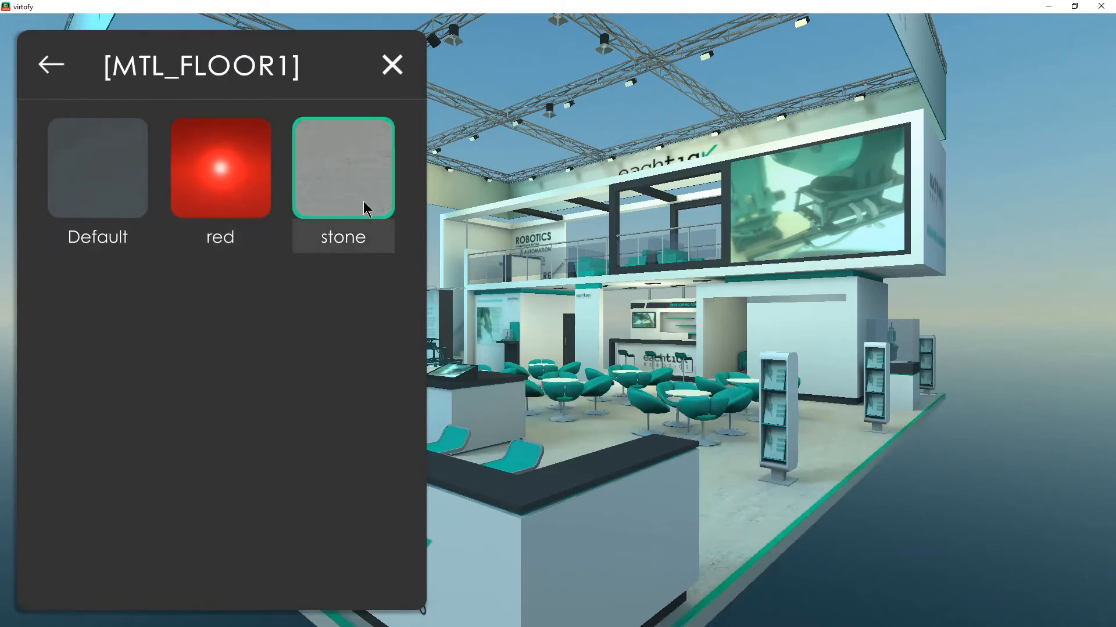
pyautogui.click(238, 203)
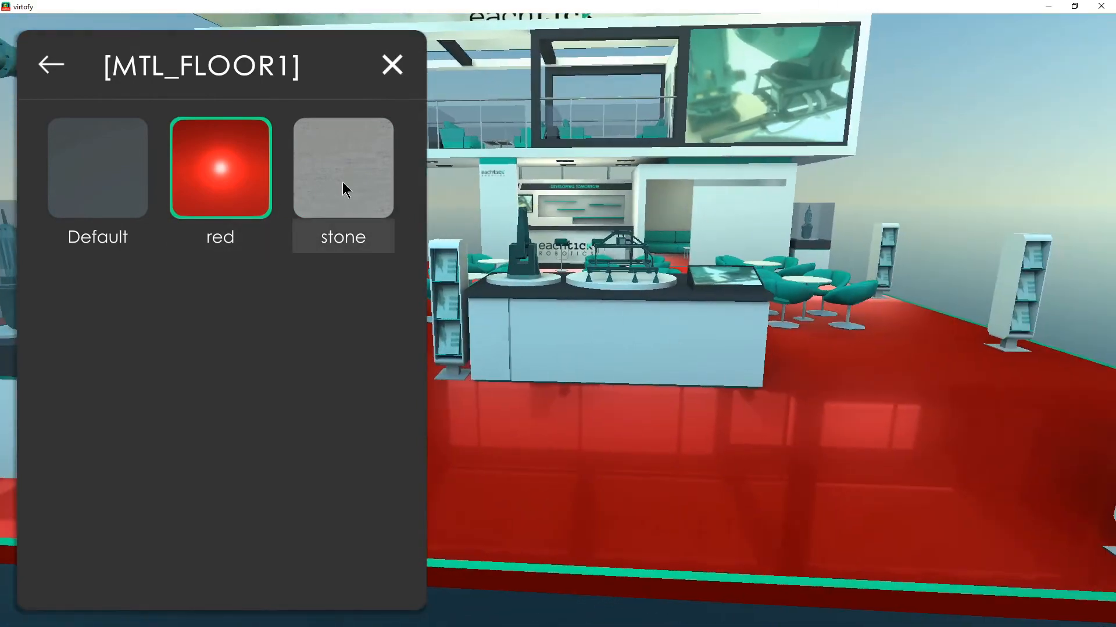
pyautogui.click(343, 185)
pyautogui.click(239, 186)
pyautogui.click(112, 179)
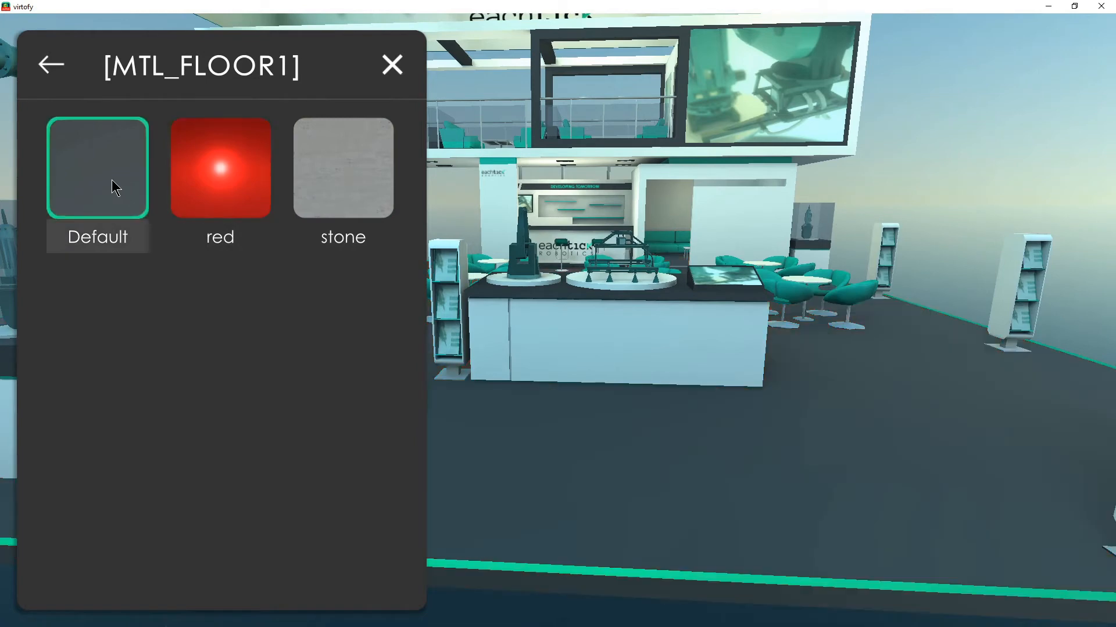
pyautogui.click(225, 120)
pyautogui.click(414, 72)
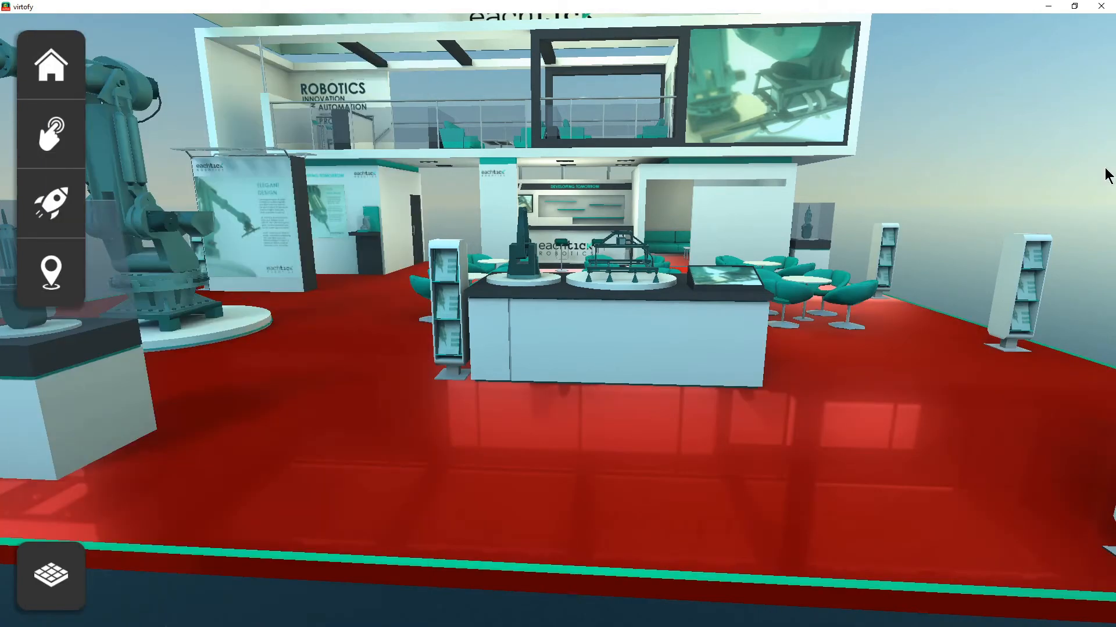
# Switch back to Unity and add a variation named red walls to the mtl_wall1 material
pyautogui.hotkey('alt', 'Tab')
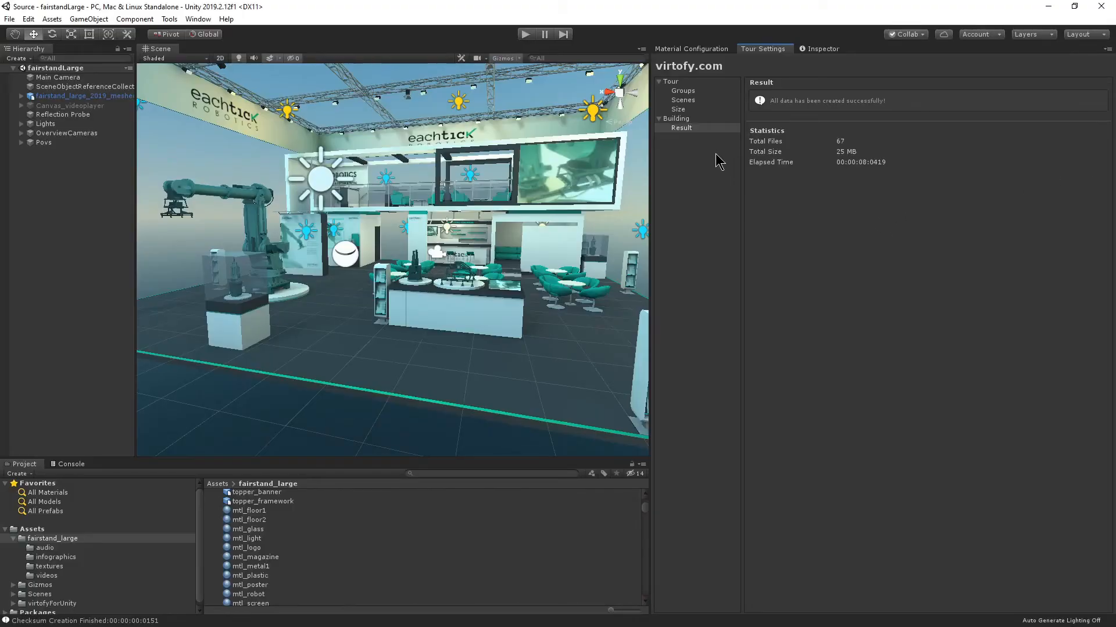
pyautogui.click(710, 49)
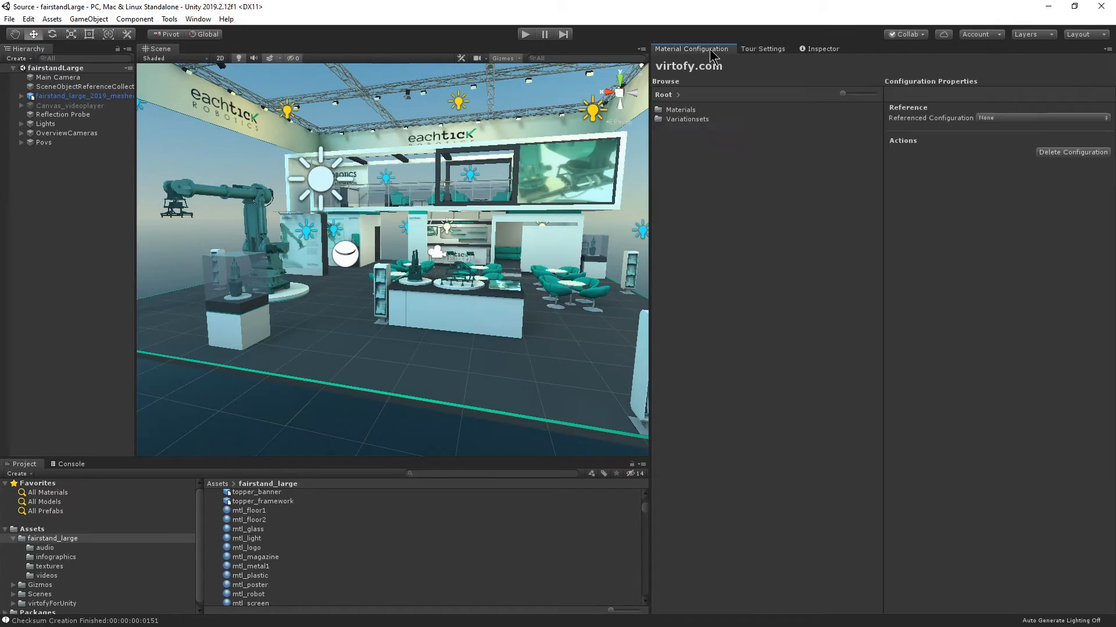
pyautogui.doubleClick(710, 110)
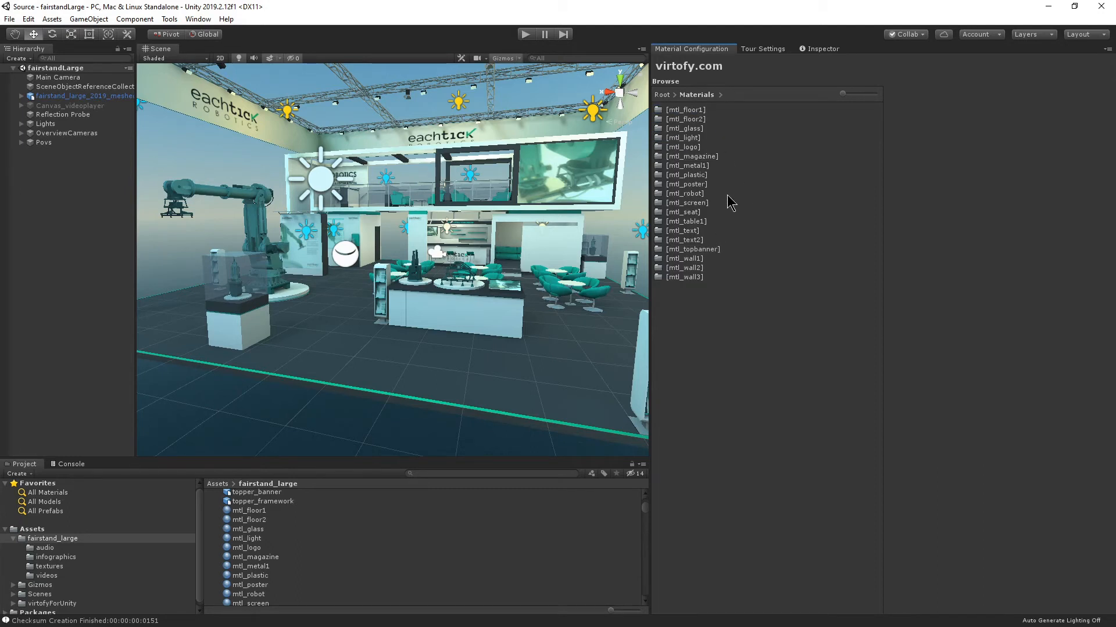
pyautogui.doubleClick(702, 267)
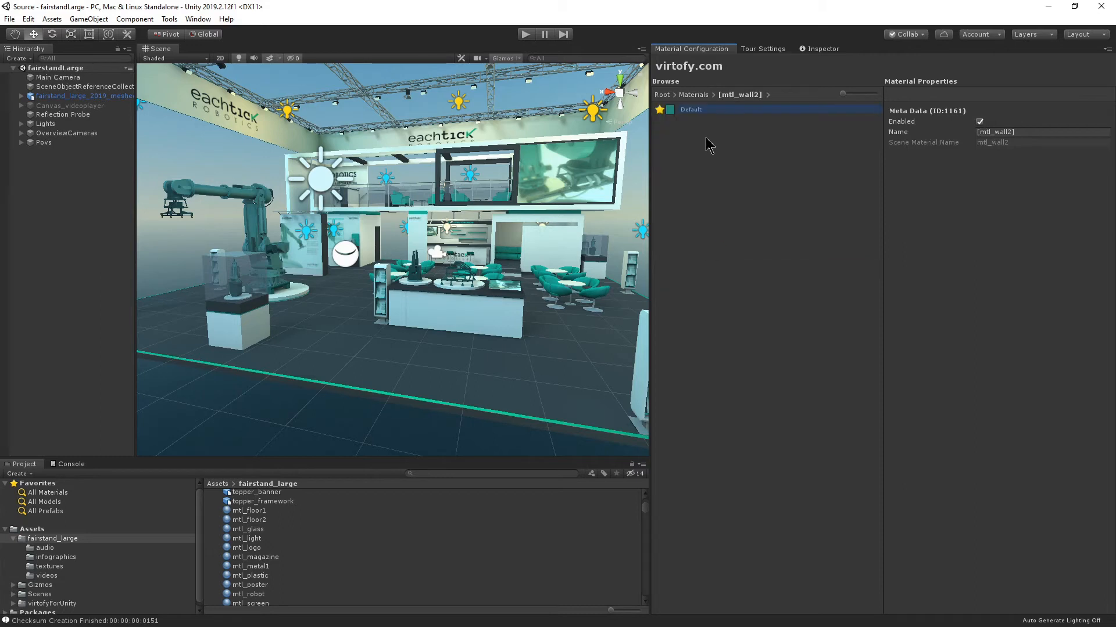
pyautogui.click(696, 95)
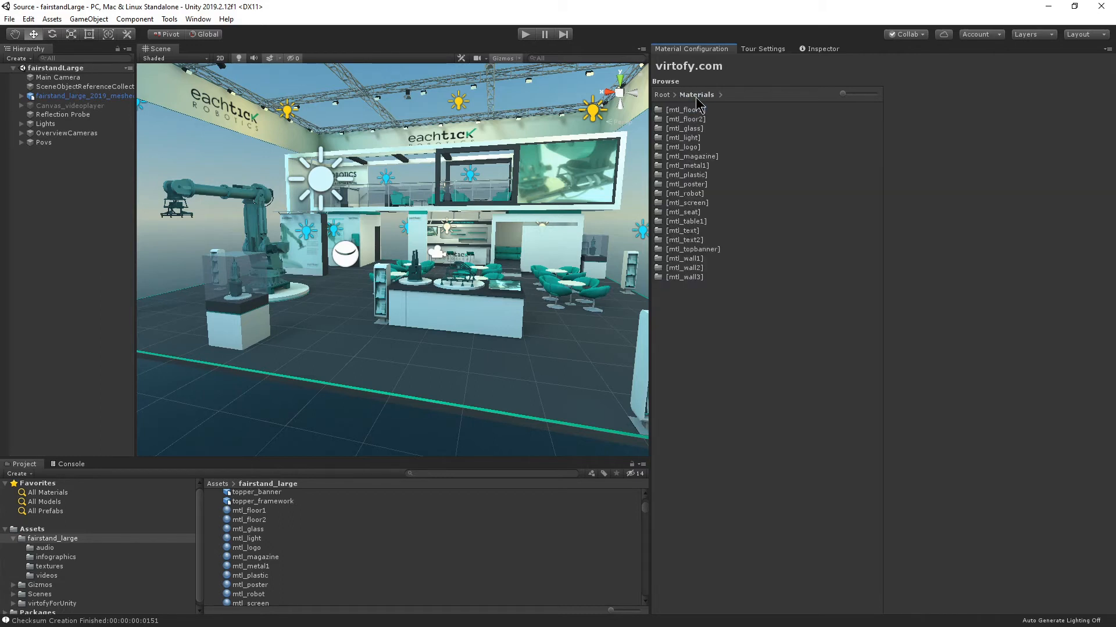
pyautogui.doubleClick(700, 259)
pyautogui.rightClick(722, 161)
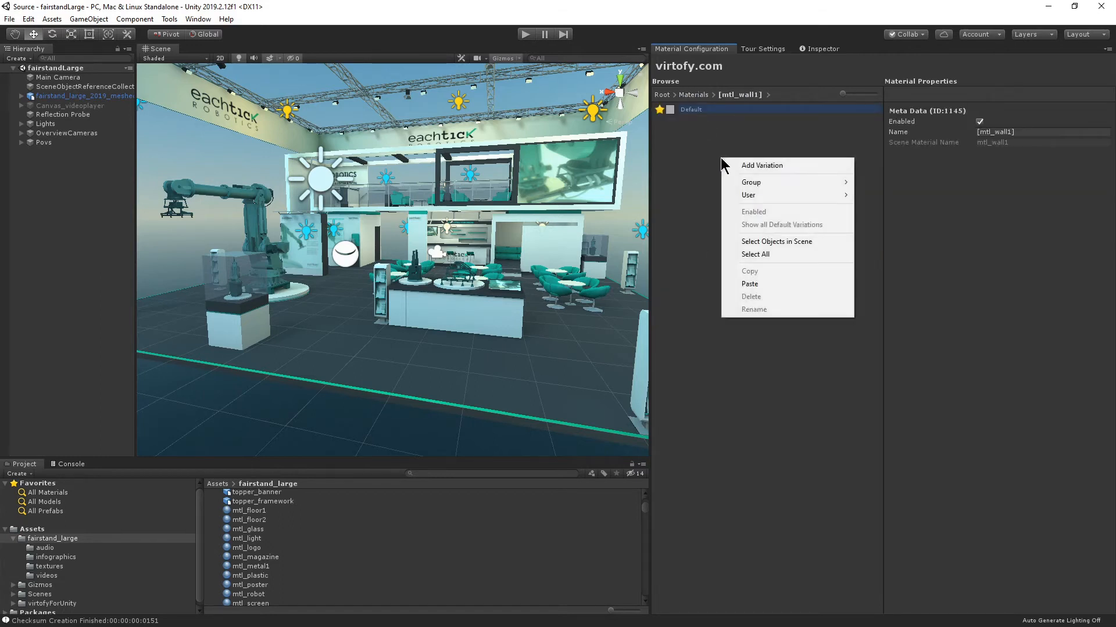
pyautogui.click(761, 167)
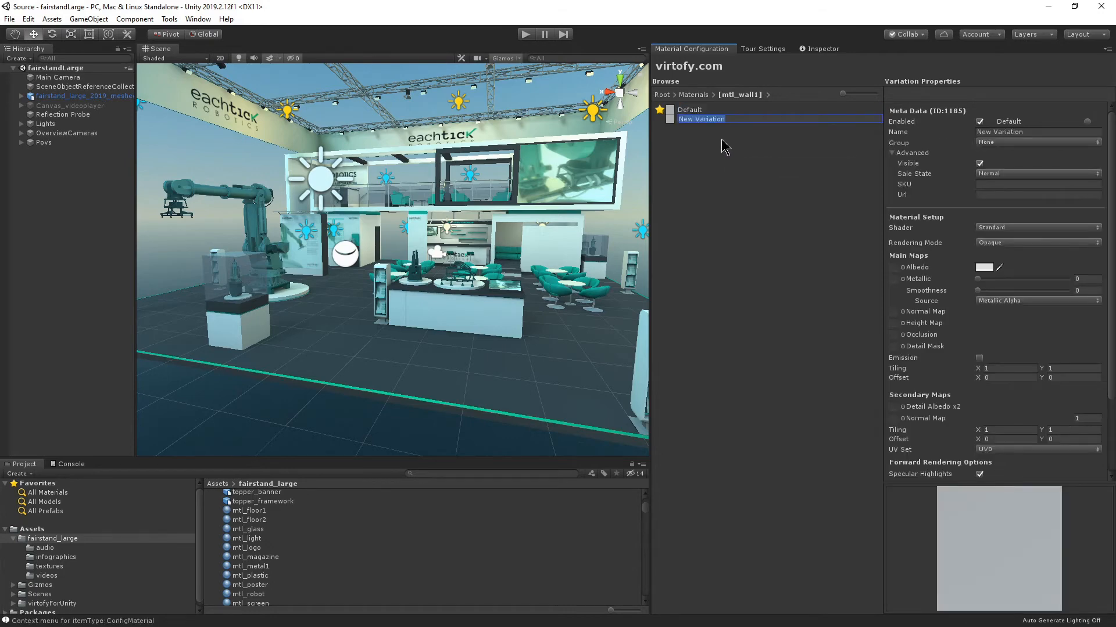
pyautogui.write('red walls')
pyautogui.press('Return')
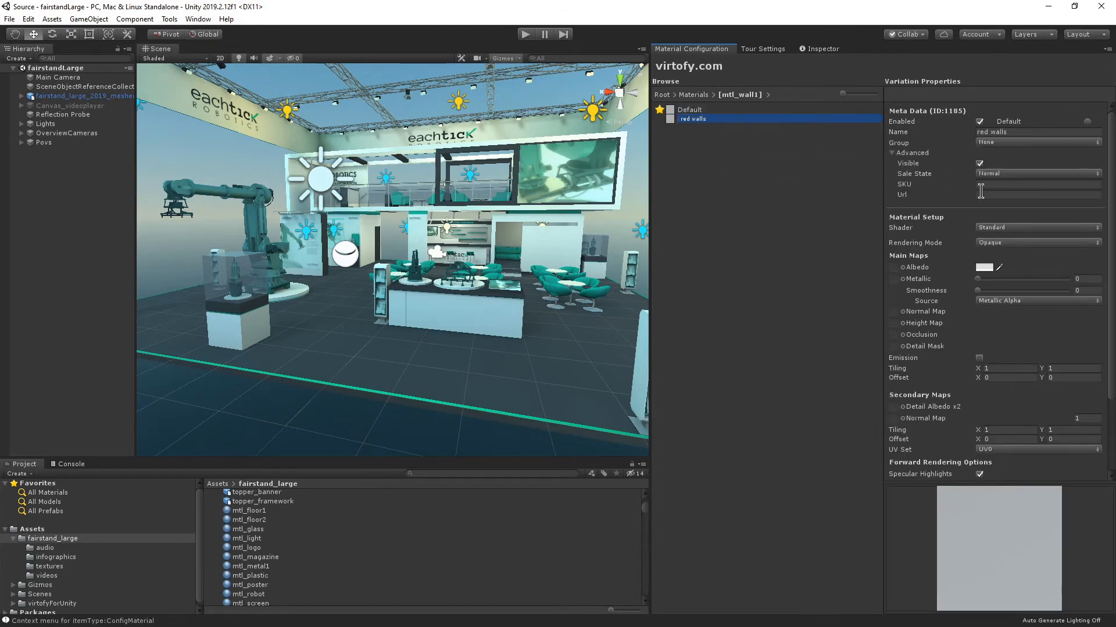
# Set the albedo colour of the red walls variation to red, E30808
pyautogui.click(984, 268)
pyautogui.click(1068, 372)
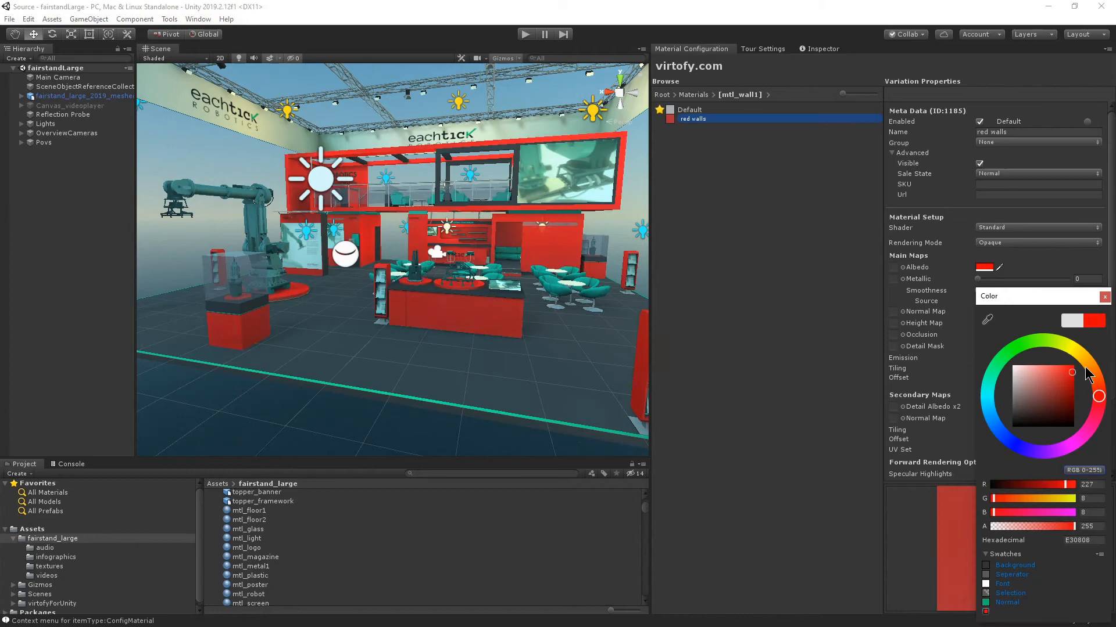
pyautogui.click(1104, 297)
# Add a second variation to mtl_wall1 and name it blue walls
pyautogui.click(729, 183)
pyautogui.rightClick(706, 164)
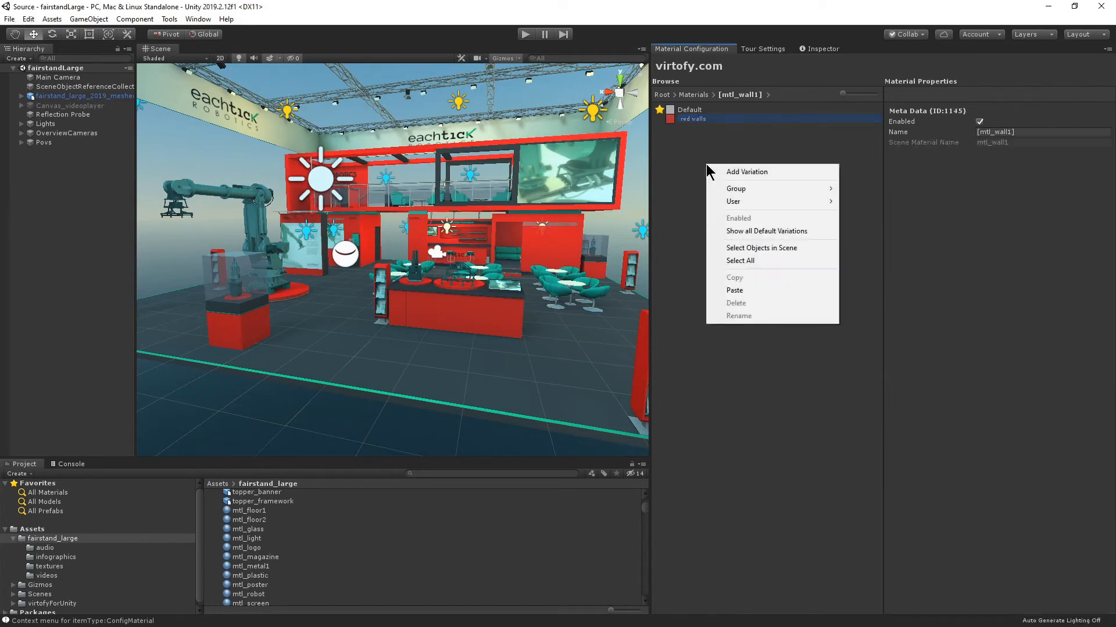
pyautogui.click(727, 169)
pyautogui.write('b')
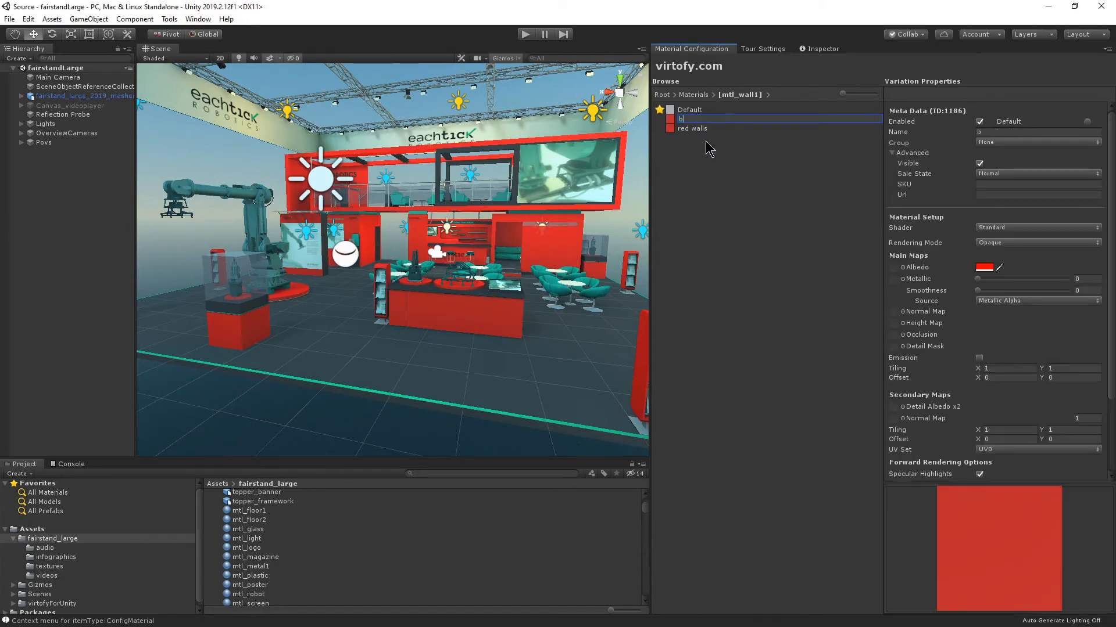
pyautogui.write('lue walls')
pyautogui.press('Return')
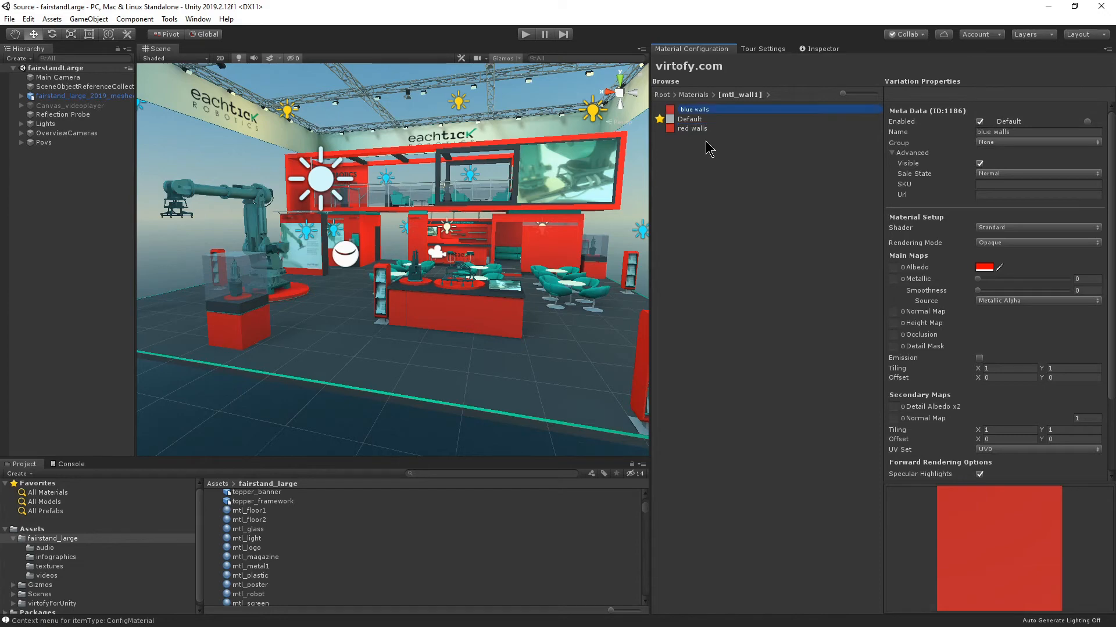
# Set the albedo colour of the blue walls variation to dark blue, 003EBA
pyautogui.click(983, 268)
pyautogui.click(990, 401)
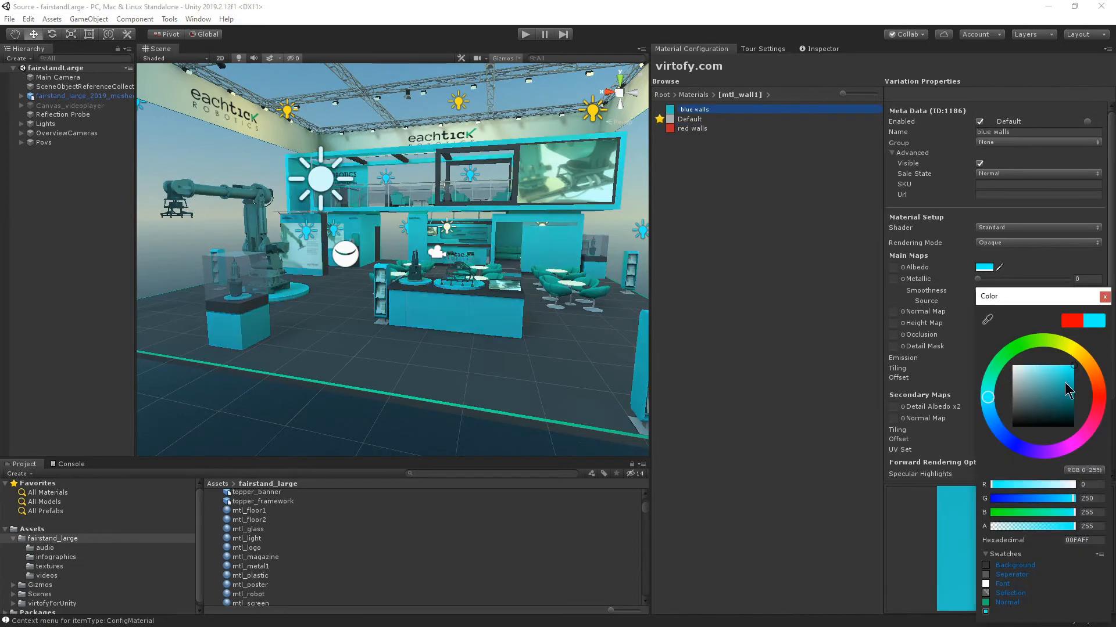
pyautogui.moveTo(1072, 366)
pyautogui.mouseDown()
pyautogui.moveTo(1074, 407)
pyautogui.moveTo(1074, 382)
pyautogui.mouseUp()
pyautogui.click(1001, 431)
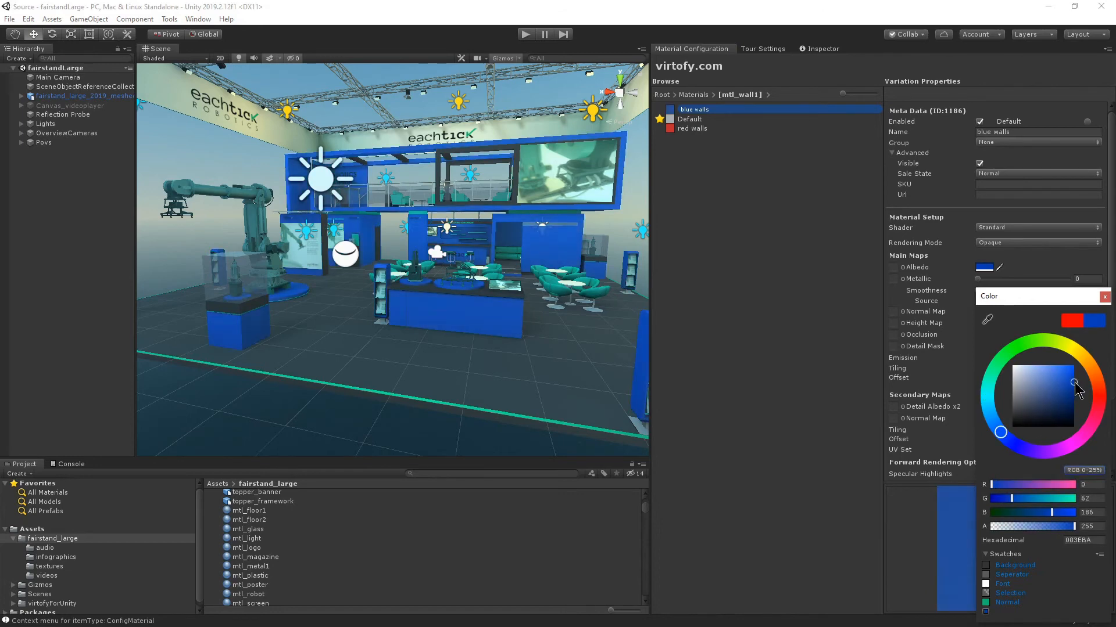
pyautogui.click(1104, 297)
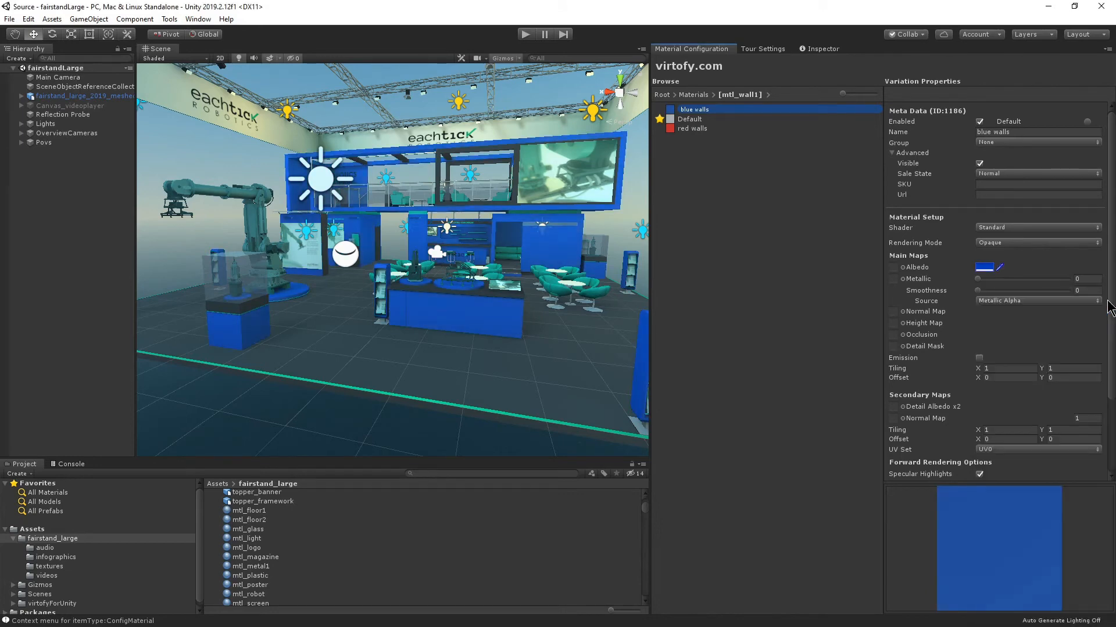
# Add a variation set named set1 under Variationsets in the material configuration
pyautogui.click(693, 94)
pyautogui.click(662, 94)
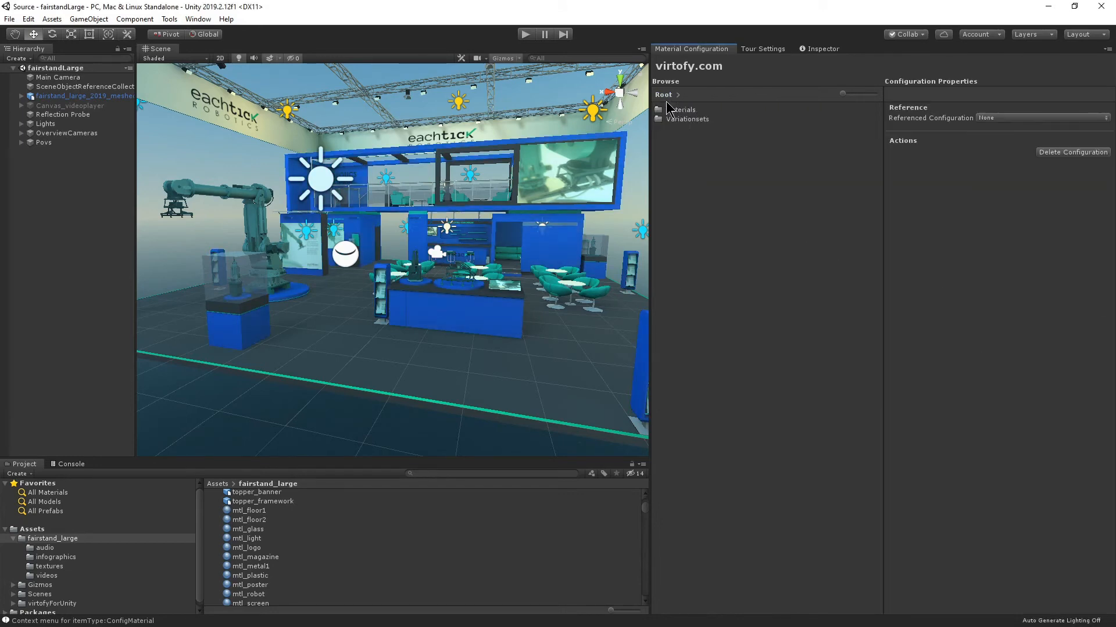
pyautogui.doubleClick(695, 120)
pyautogui.rightClick(683, 144)
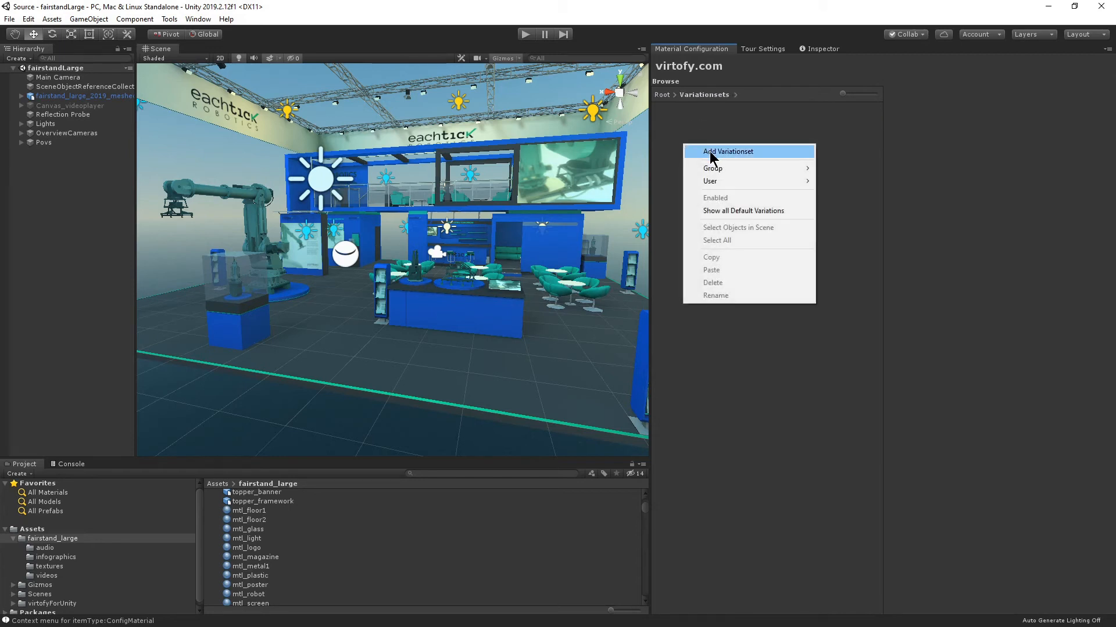
pyautogui.click(710, 152)
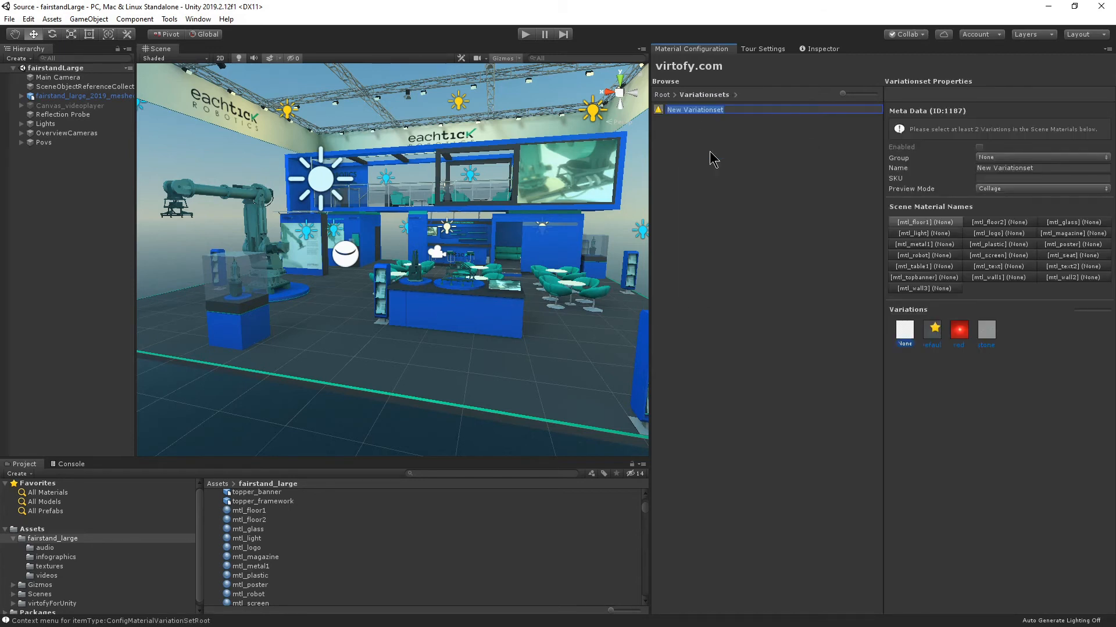
pyautogui.write('set1')
pyautogui.press('Return')
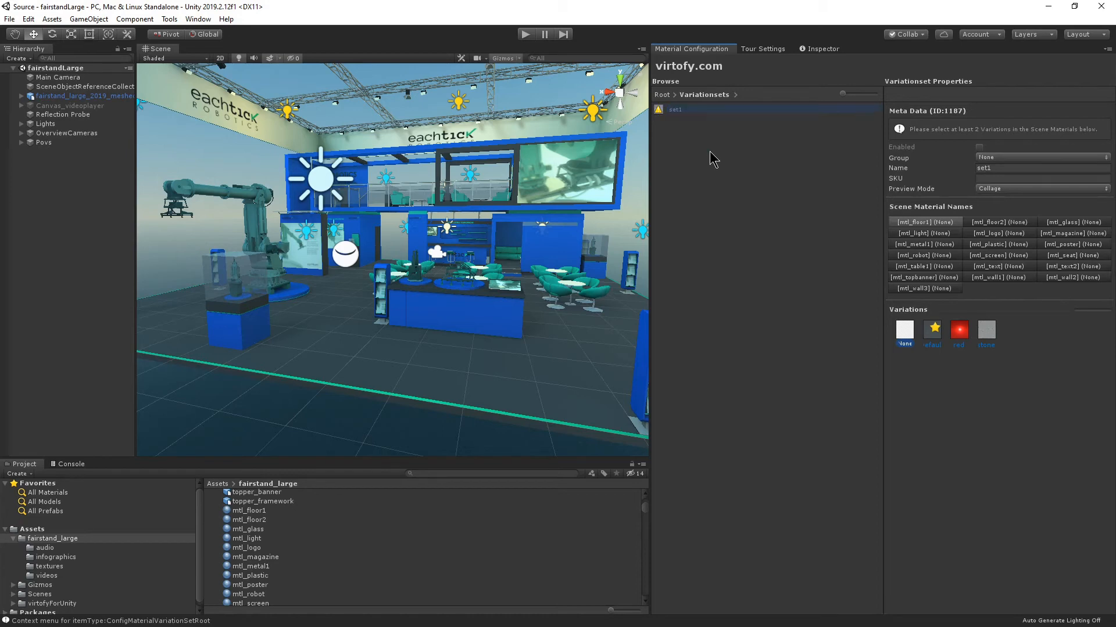
# Assign the red variation of mtl_floor1 and the red walls variation of mtl_wall1 to set1, and enable the set
pyautogui.click(963, 338)
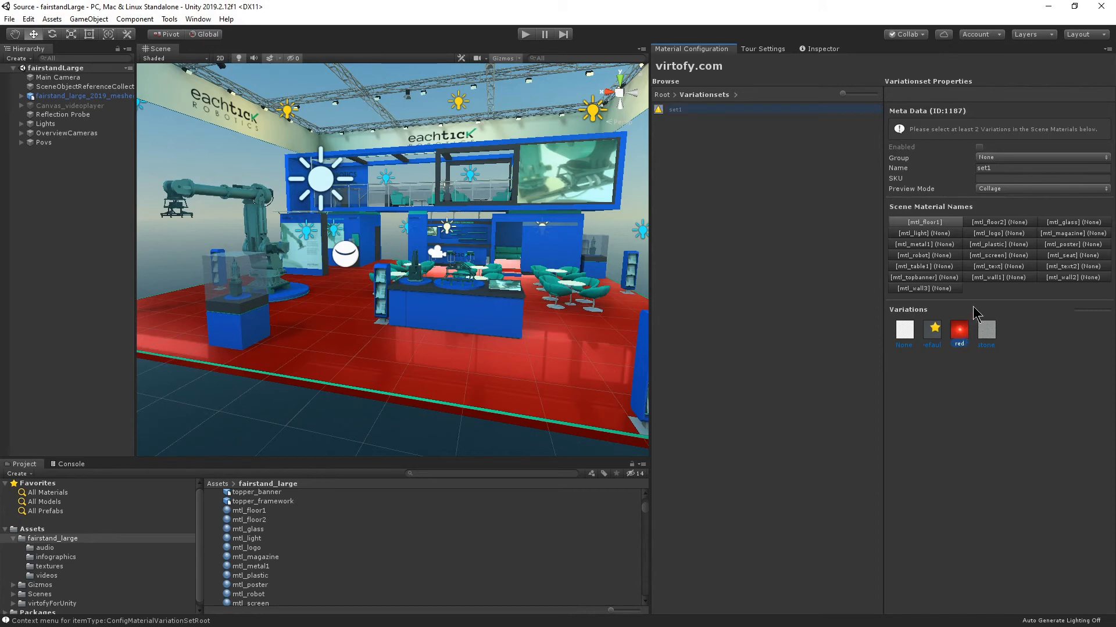
pyautogui.click(1014, 277)
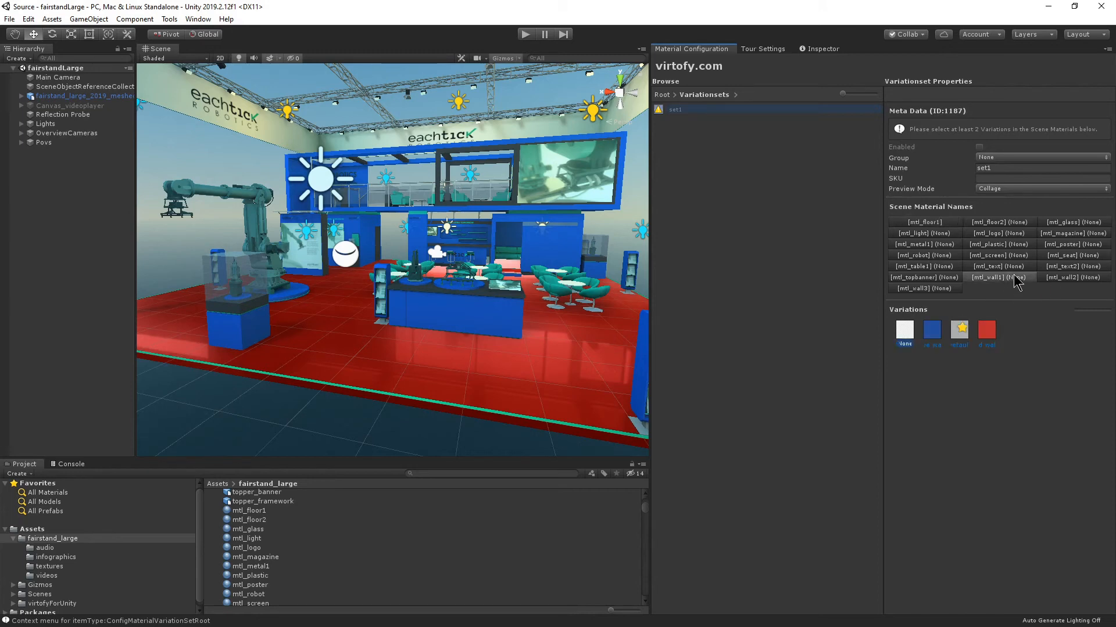
pyautogui.click(987, 331)
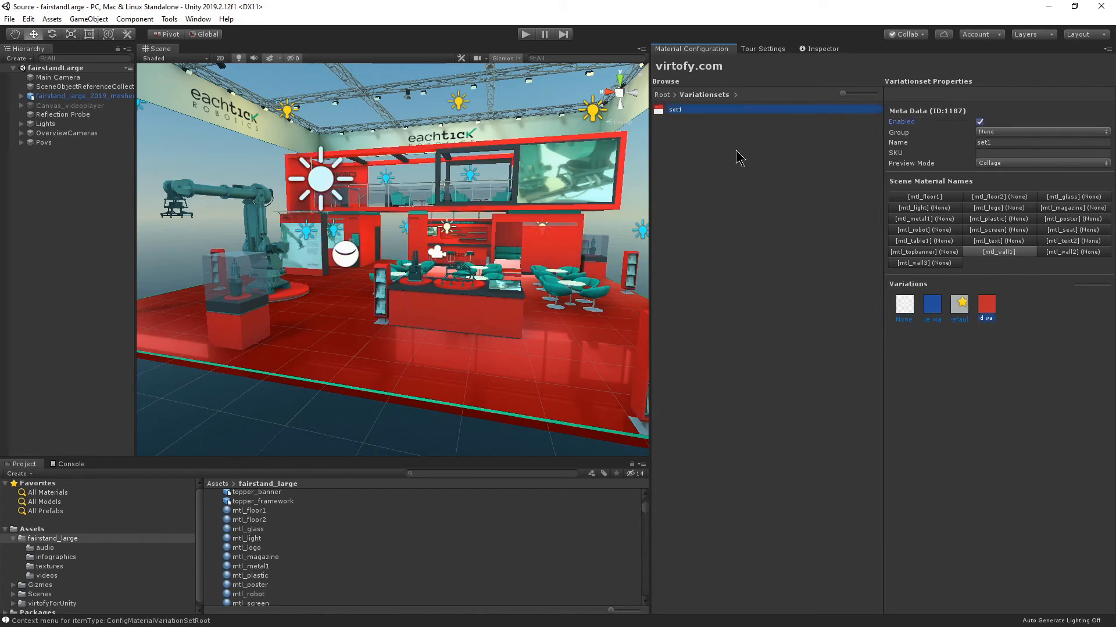
# Add another variation set and name it set2
pyautogui.rightClick(692, 156)
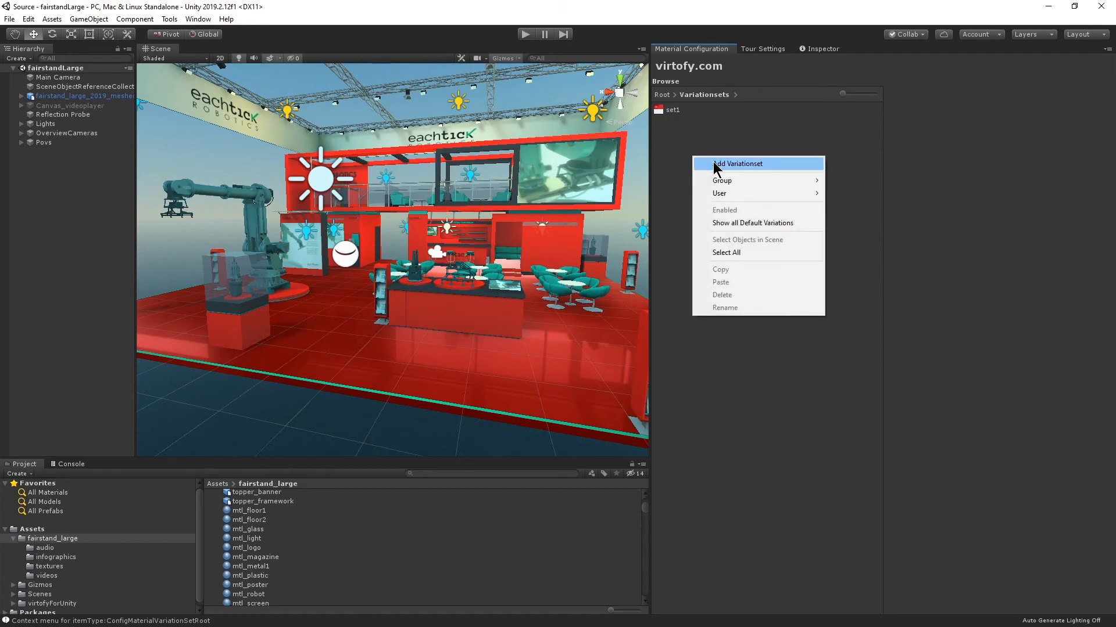
pyautogui.click(713, 161)
pyautogui.write('se')
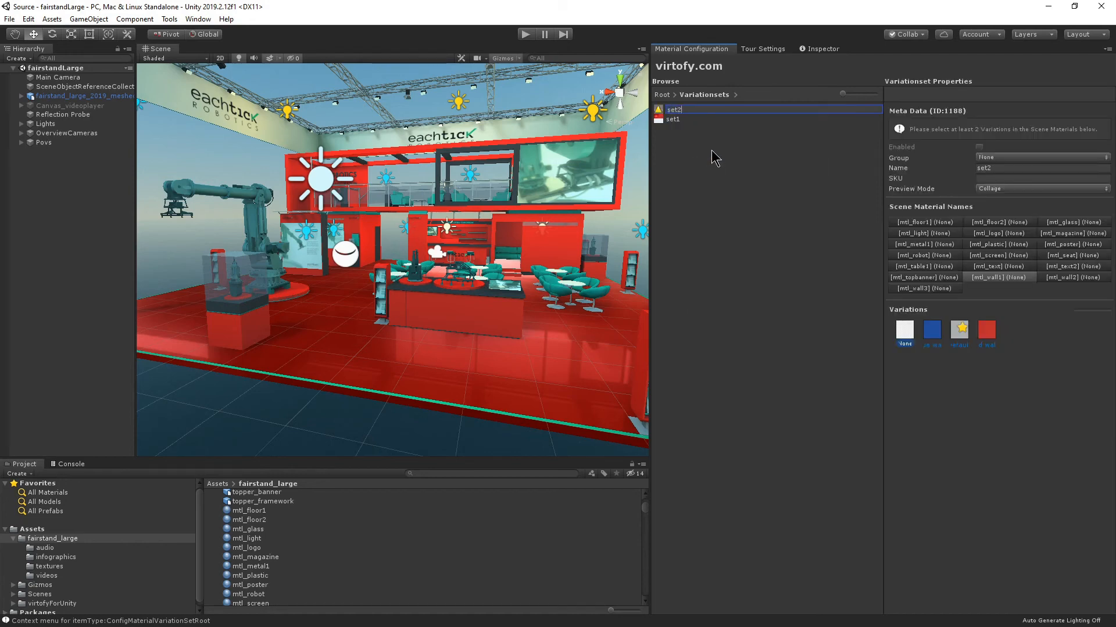
pyautogui.write('t2')
pyautogui.press('Return')
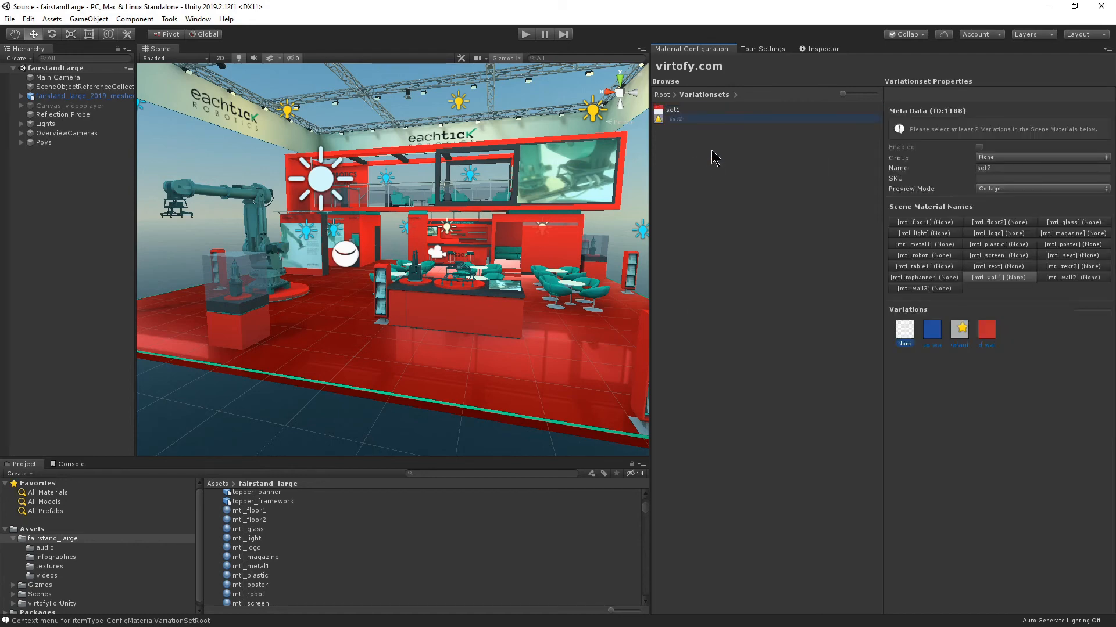
# Assign blue walls for mtl_wall1 and stone for mtl_floor1 to set2, and enable the set
pyautogui.click(934, 333)
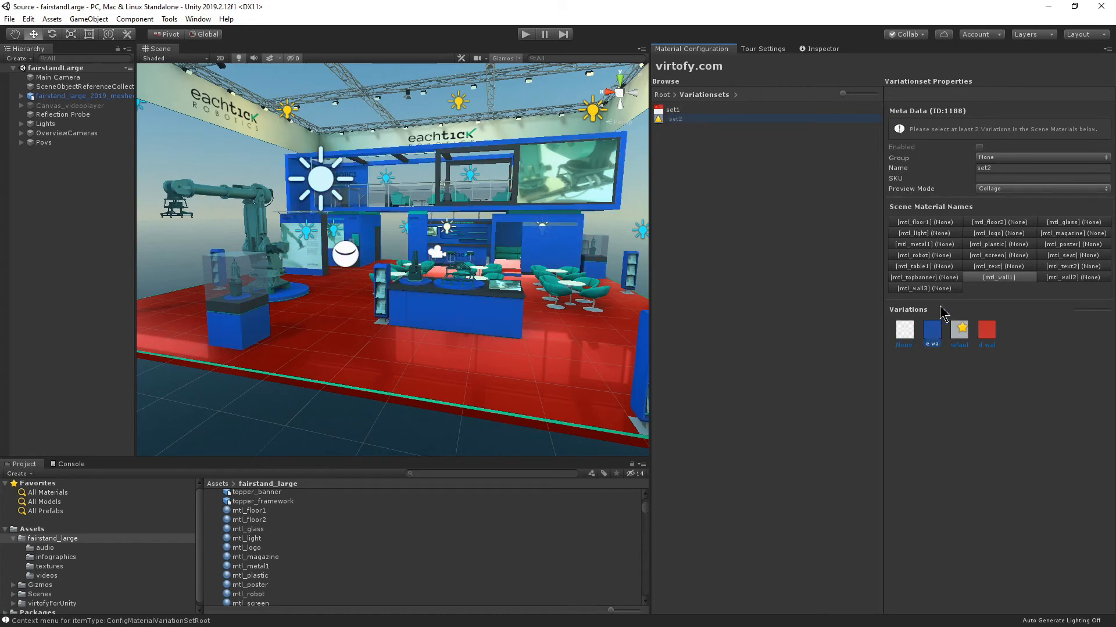
pyautogui.click(944, 222)
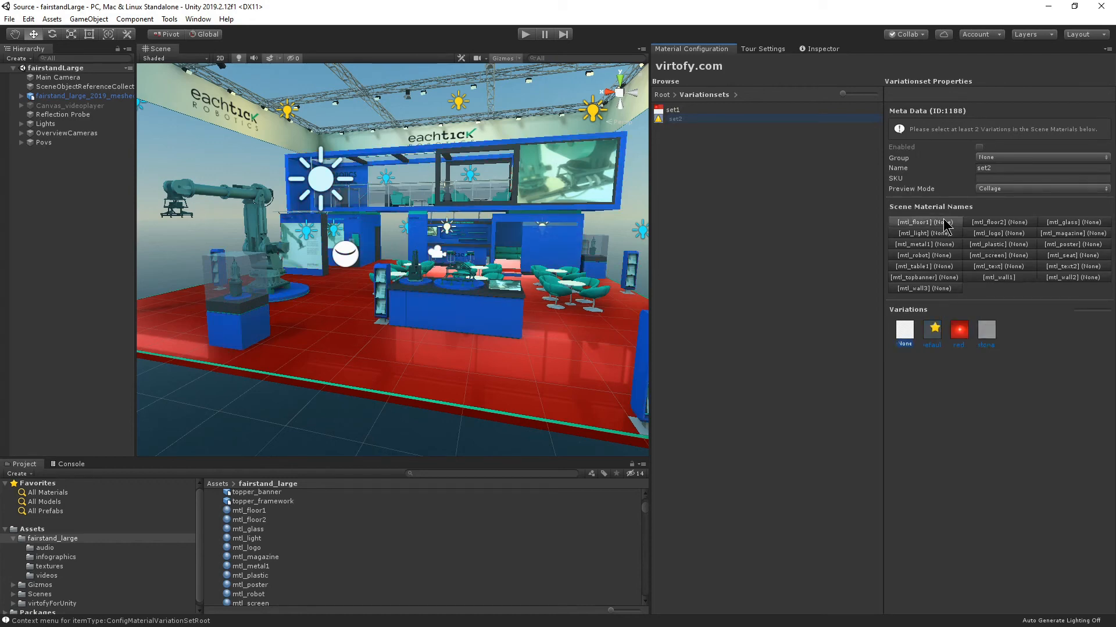
pyautogui.click(990, 334)
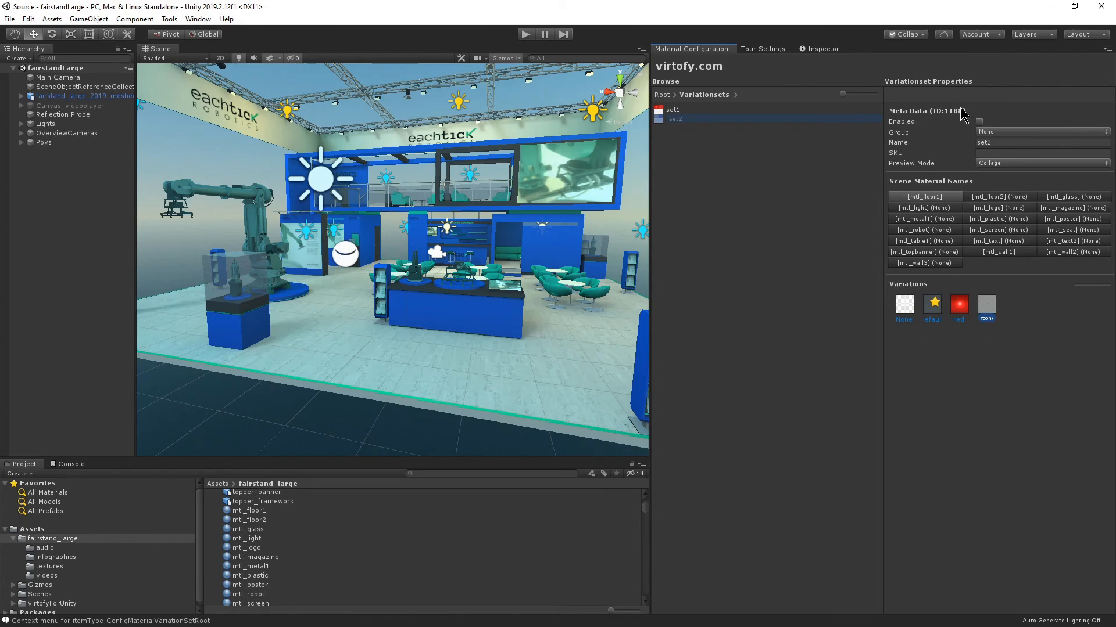
pyautogui.click(979, 122)
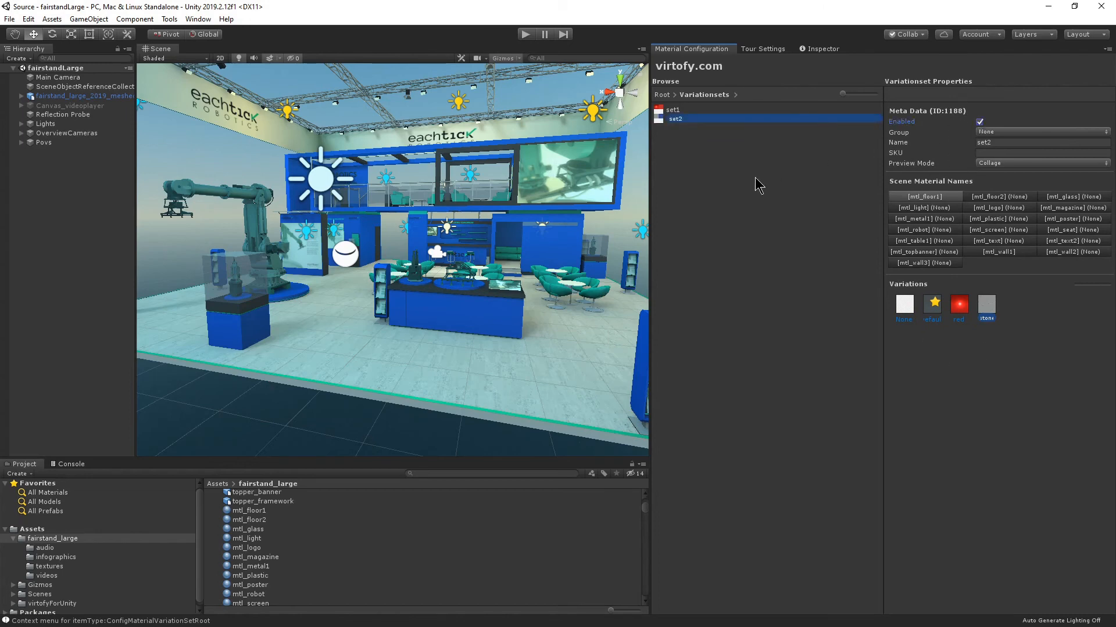
# Rebuild the tour from the tour's building settings and run it in the virtofy app
pyautogui.click(758, 51)
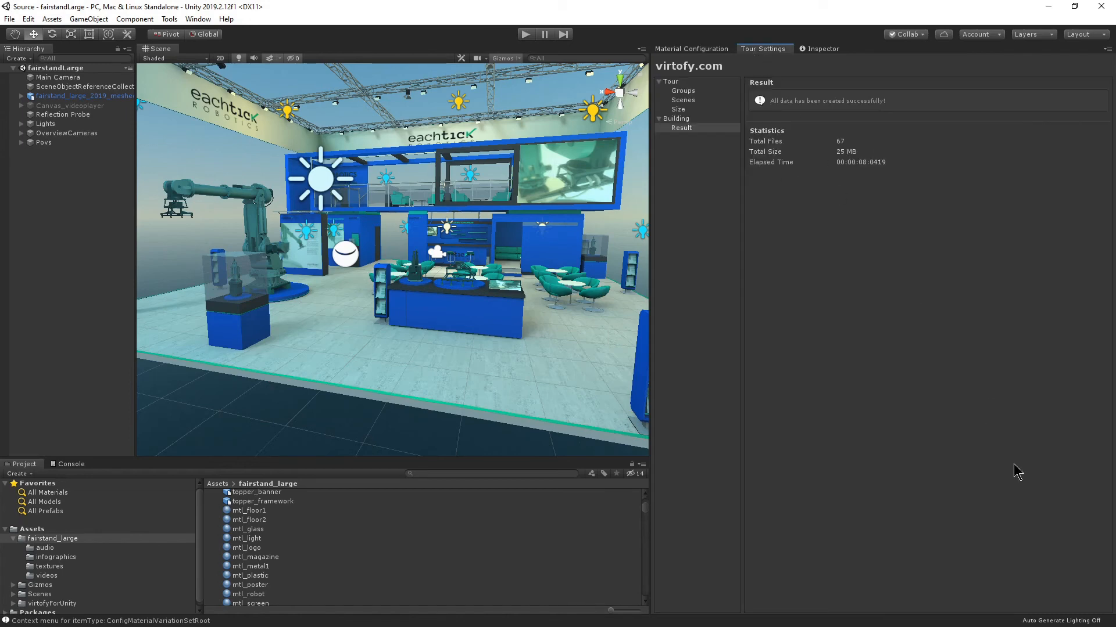
pyautogui.click(702, 119)
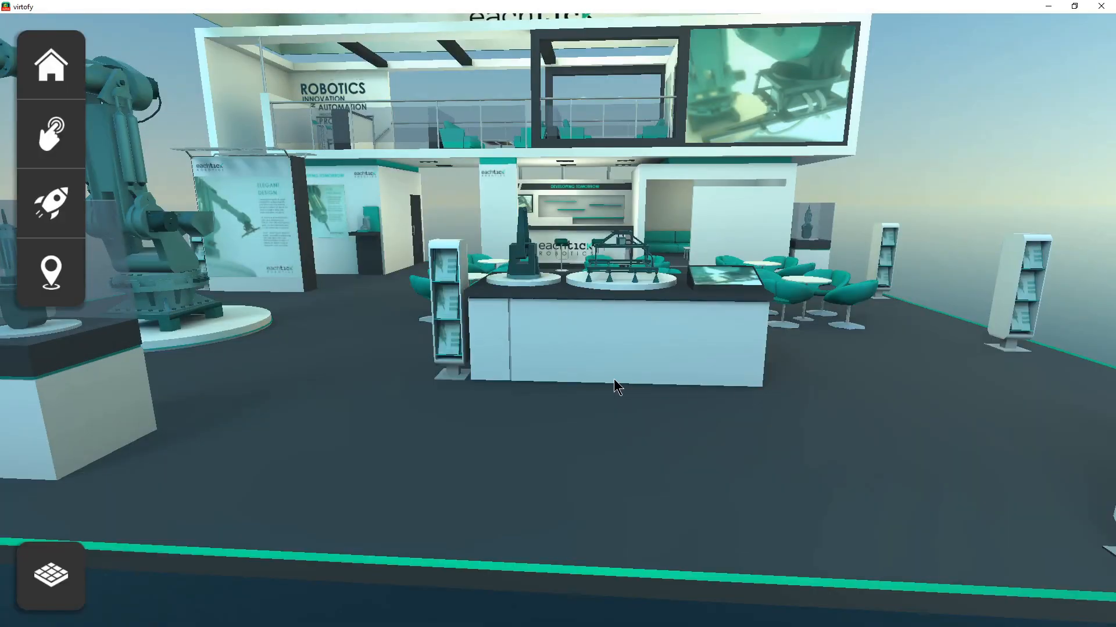
# Test the variation sets in the running tour by applying set2 to the stand, followed by set1
pyautogui.moveTo(294, 241); pyautogui.dragTo(441, 312)
pyautogui.click(53, 137)
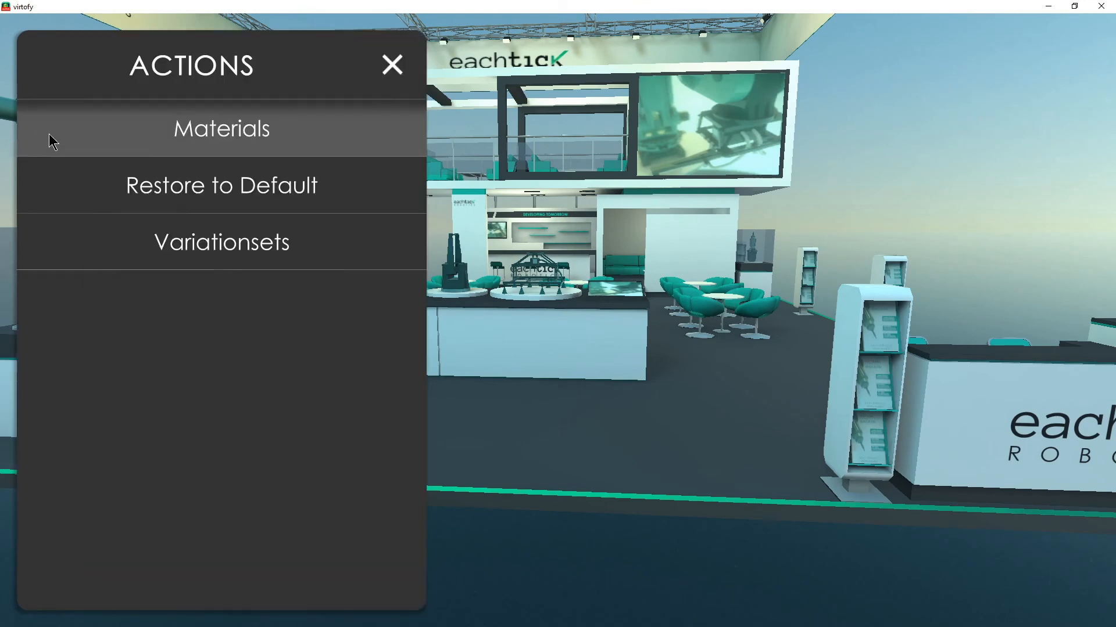
pyautogui.click(222, 247)
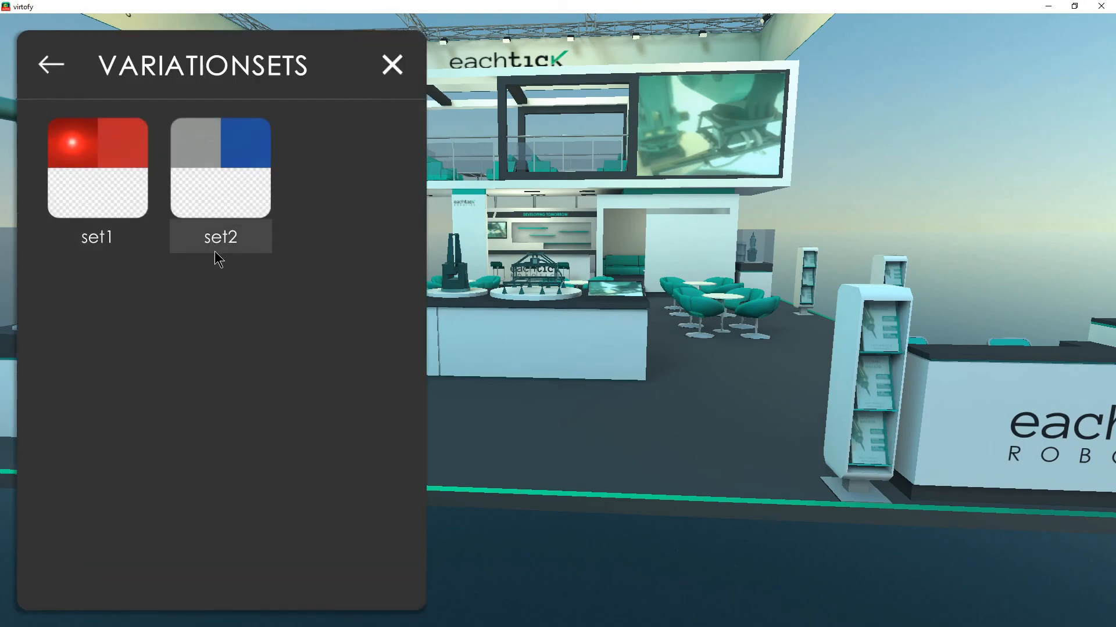
pyautogui.click(236, 204)
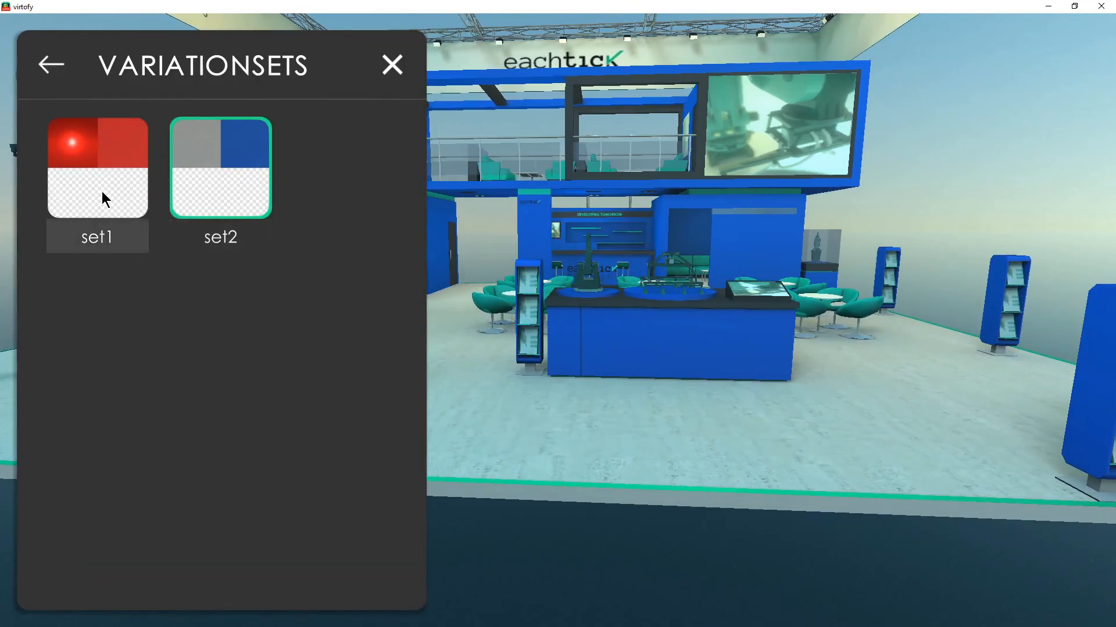
pyautogui.click(103, 195)
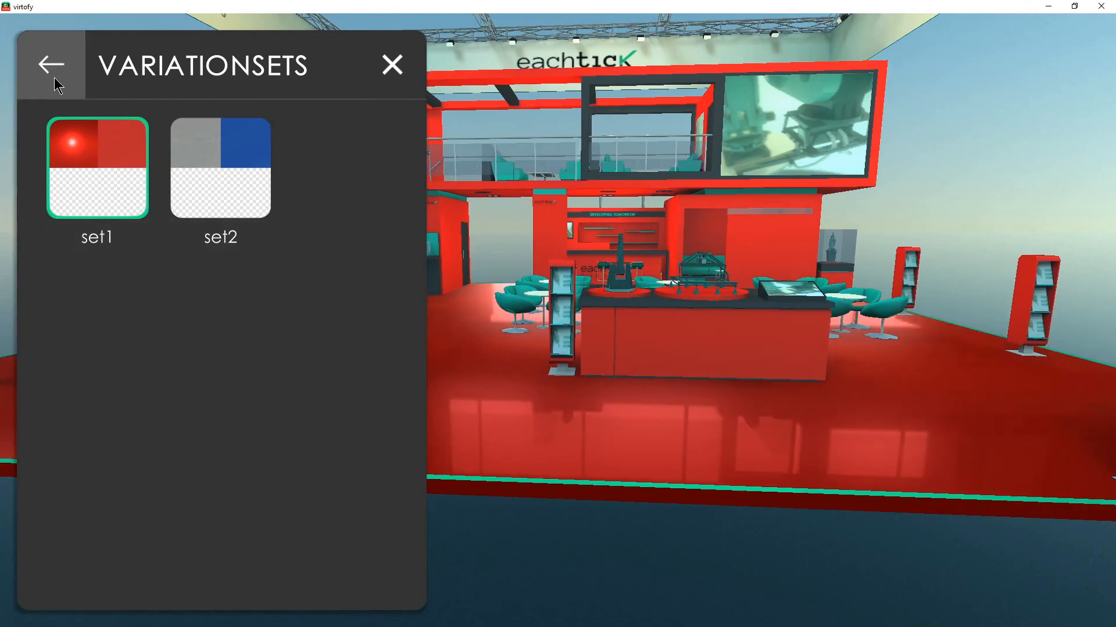
# Test the individual material variations of mtl_wall1 by applying Default, followed by blue walls
pyautogui.click(49, 69)
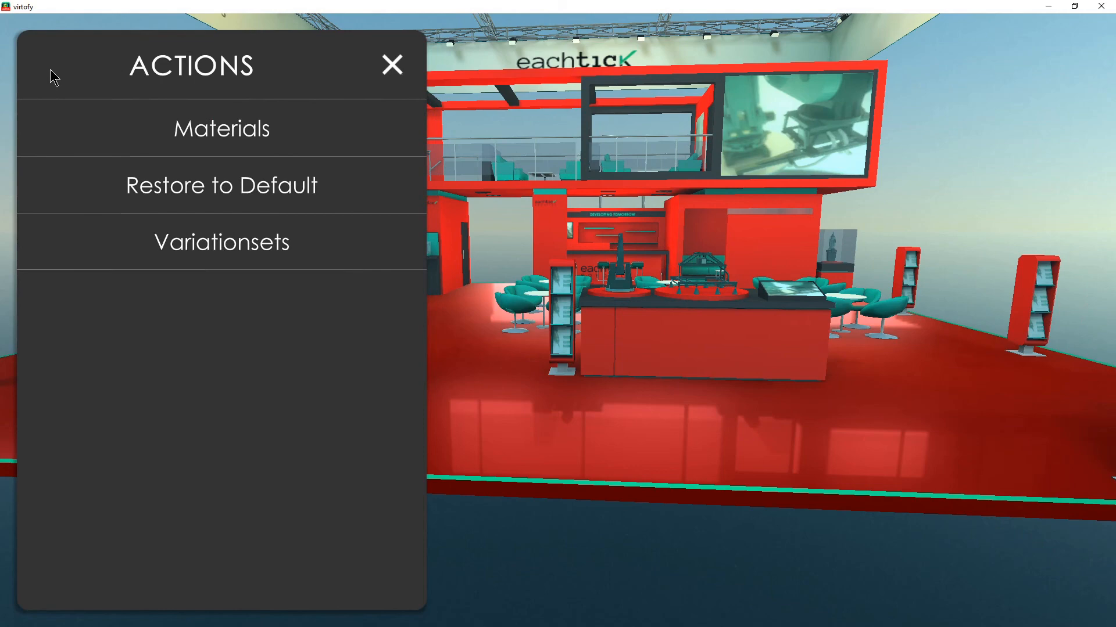
pyautogui.click(206, 130)
pyautogui.click(235, 191)
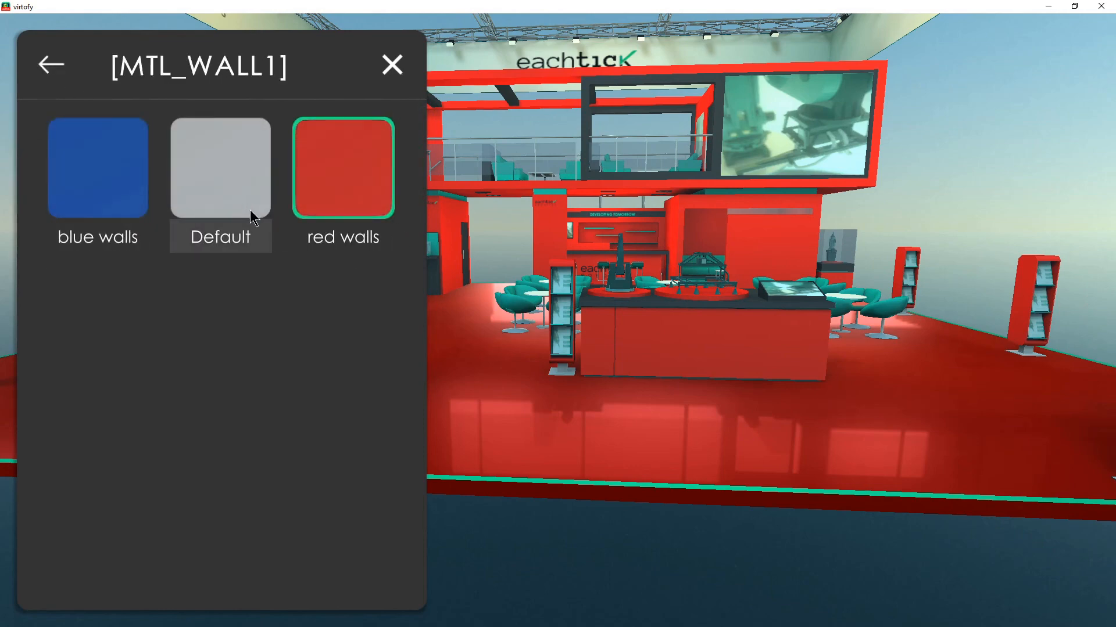
pyautogui.click(227, 186)
pyautogui.click(140, 182)
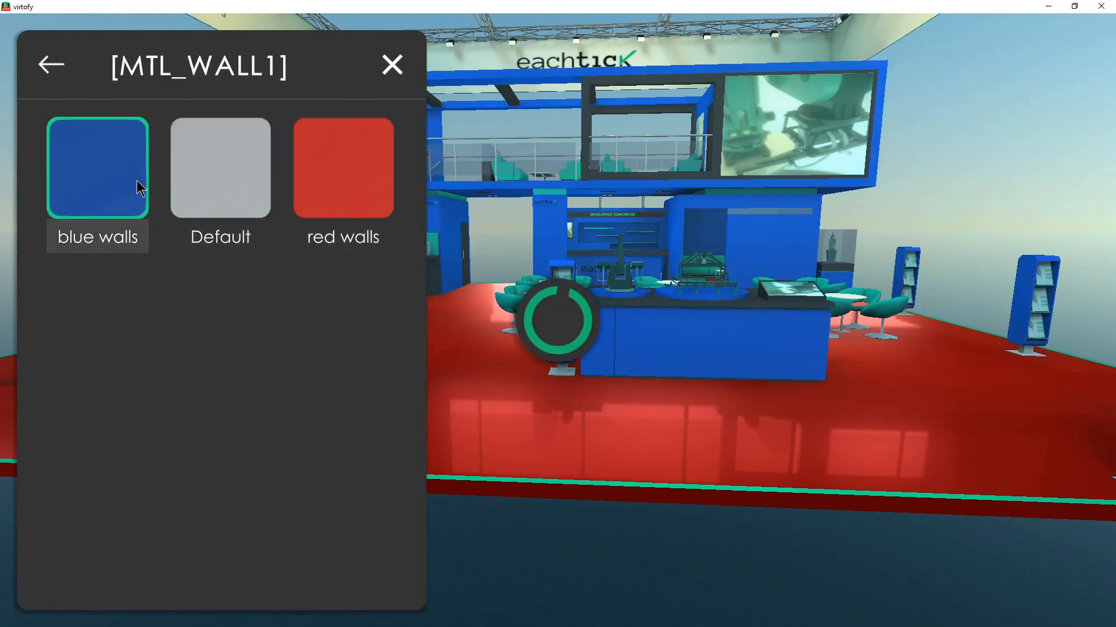
pyautogui.click(62, 75)
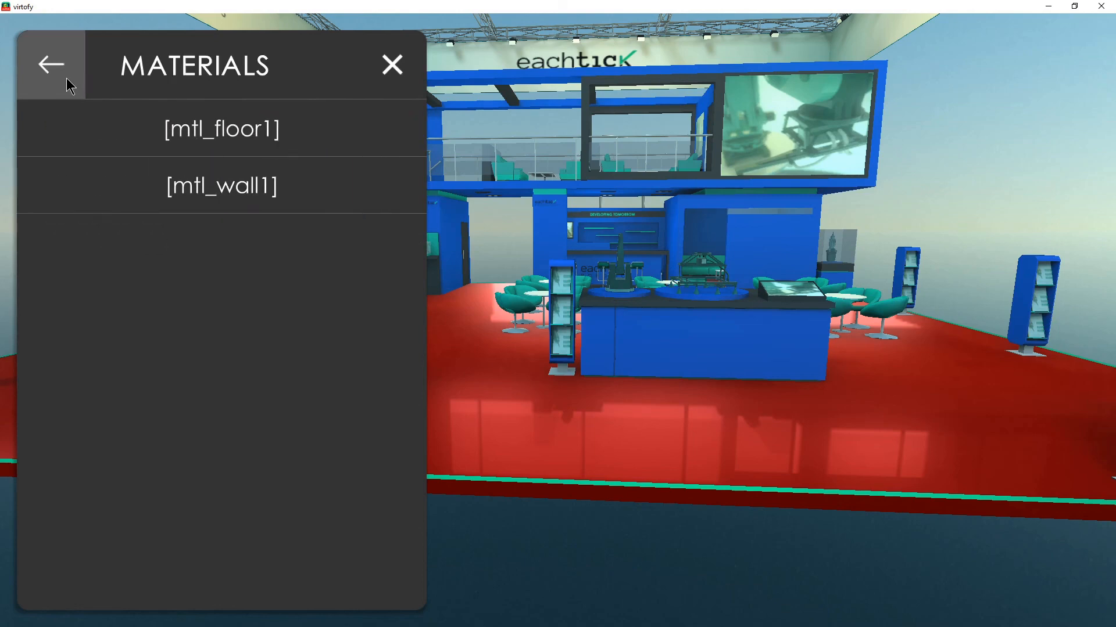
# Restore all stand materials to their defaults and close the actions menu
pyautogui.click(67, 79)
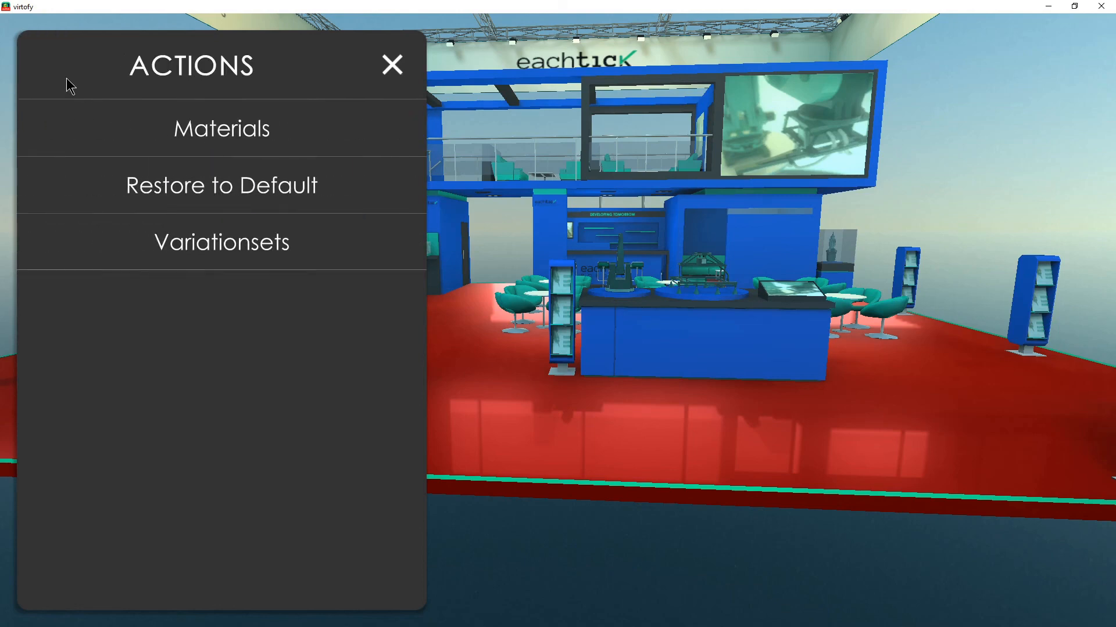
pyautogui.click(249, 201)
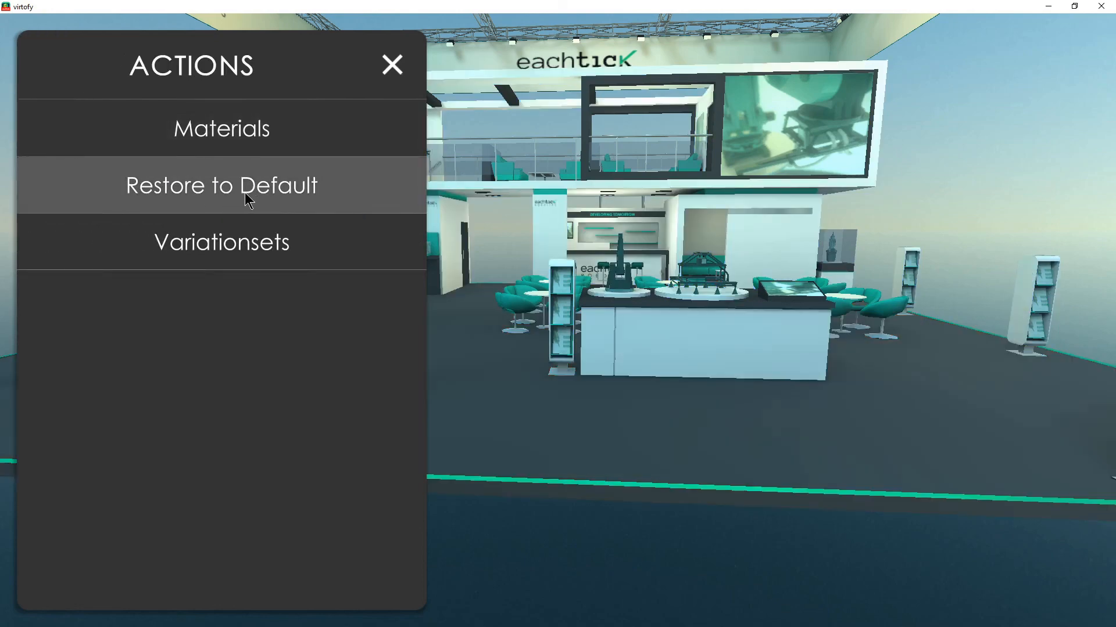
pyautogui.click(402, 73)
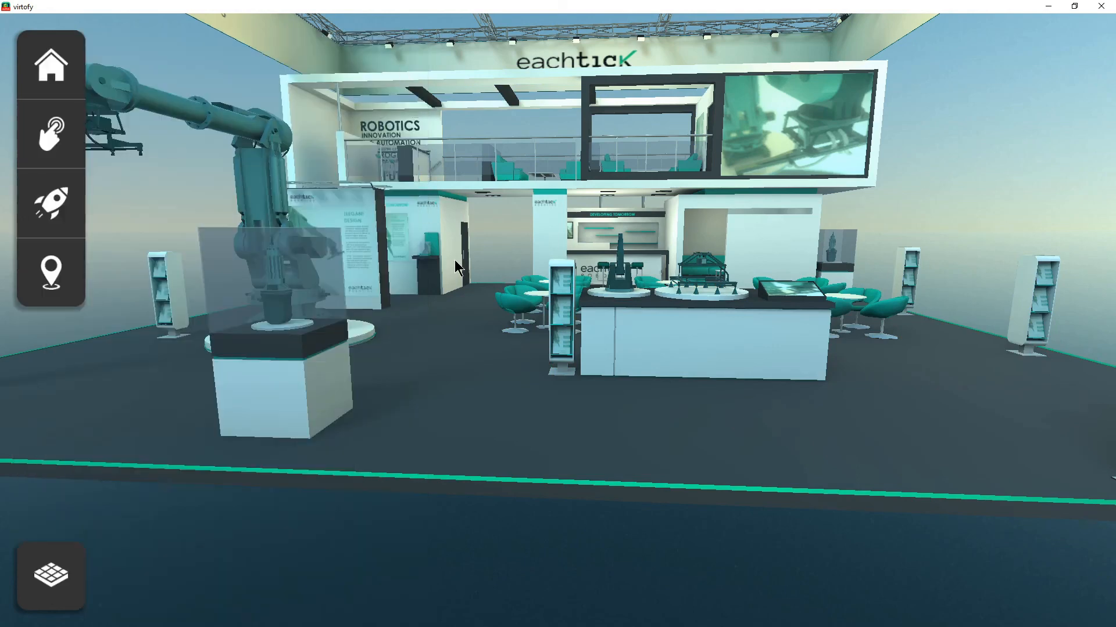